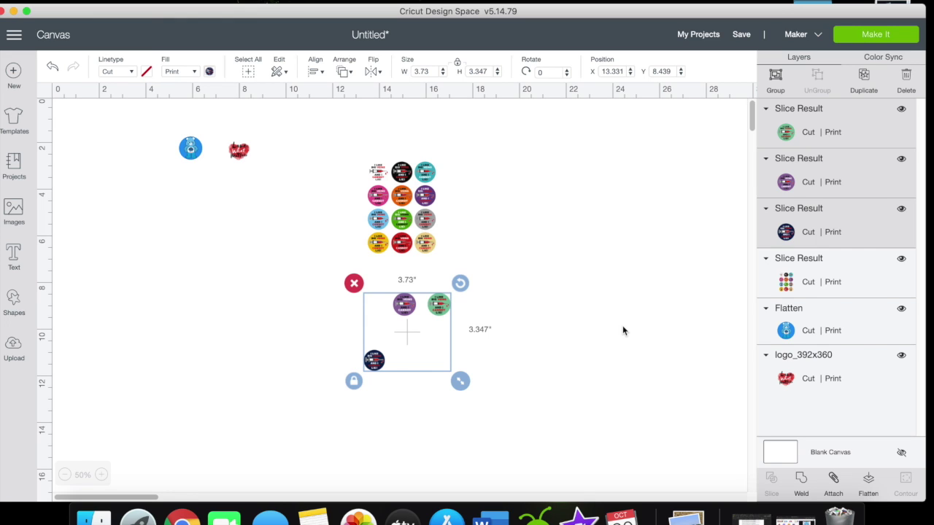
Clear the current selection and select the sheet of bottle cap images on the canvas.
click(646, 266)
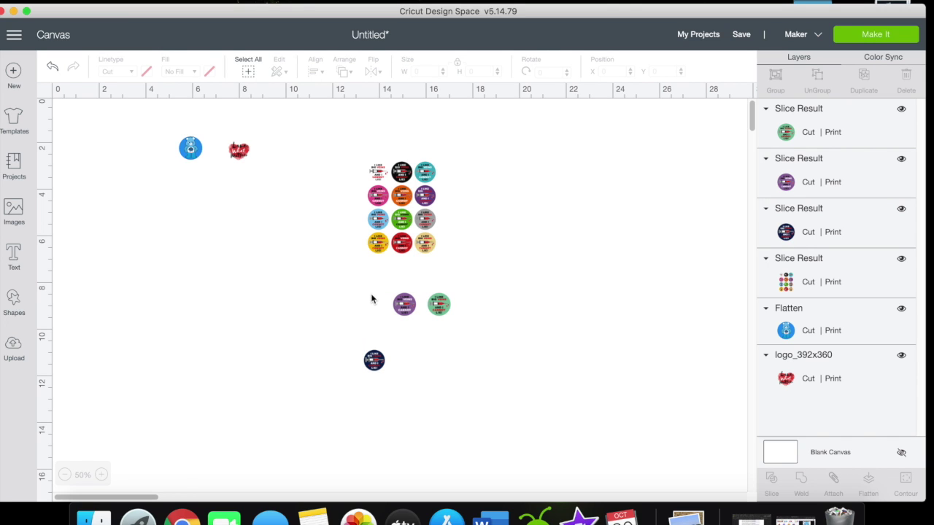
click(383, 243)
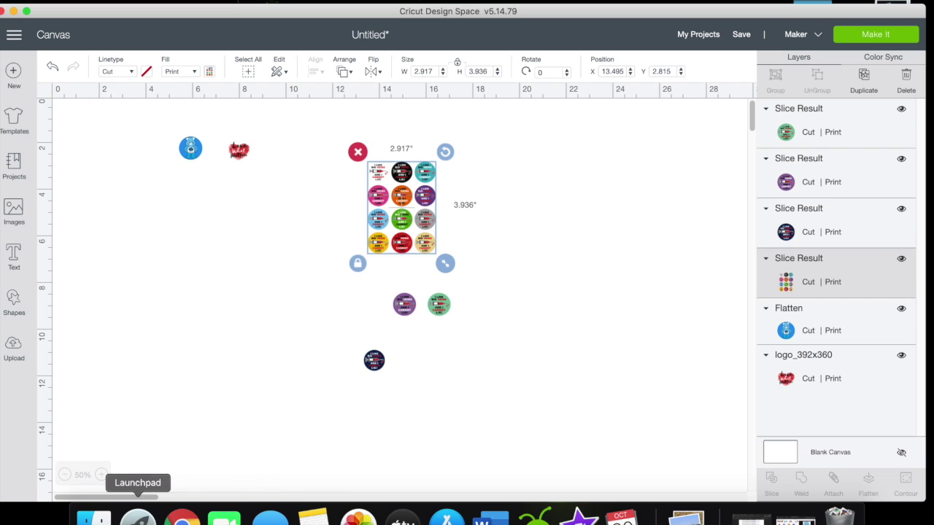
Switch to Chrome and search Google in a new tab for "1 inch images for bottle caps".
click(182, 515)
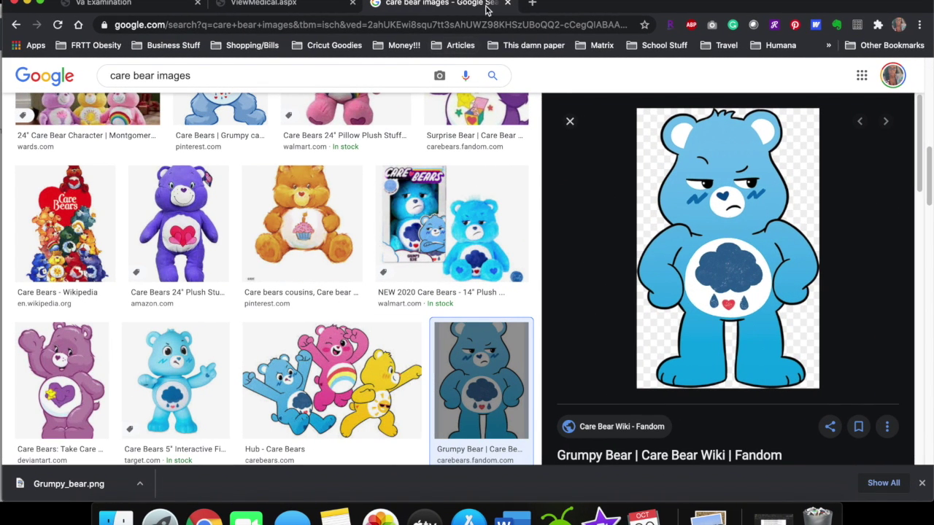
click(532, 6)
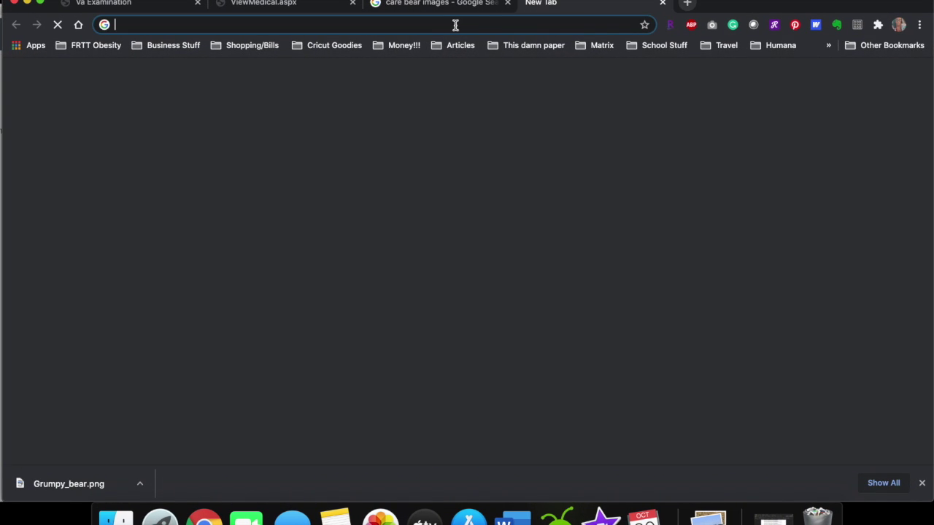
text(in)
key(BackSpace)
key(BackSpace)
text(loc)
key(BackSpace)
key(BackSpace)
key(BackSpace)
text(s)
key(BackSpace)
text(2)
key(BackSpace)
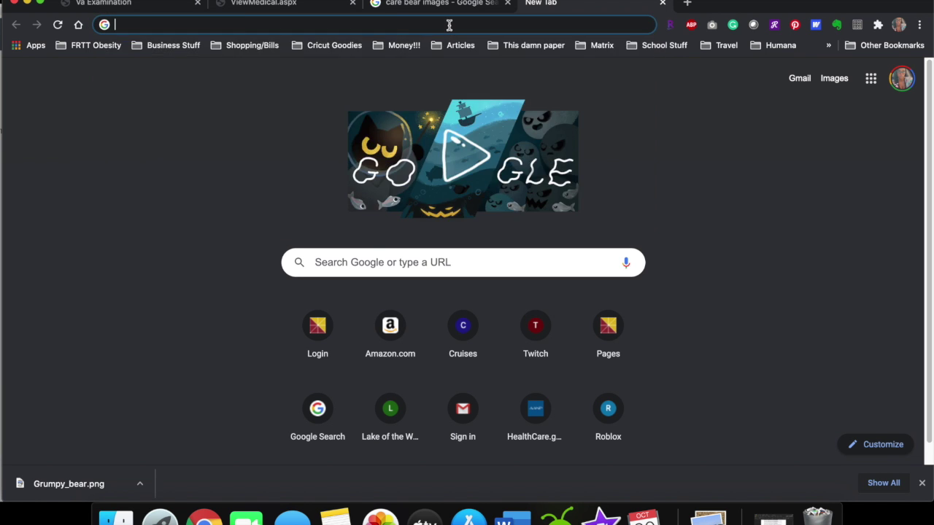
text(1 inch images for bottle caps)
key(Return)
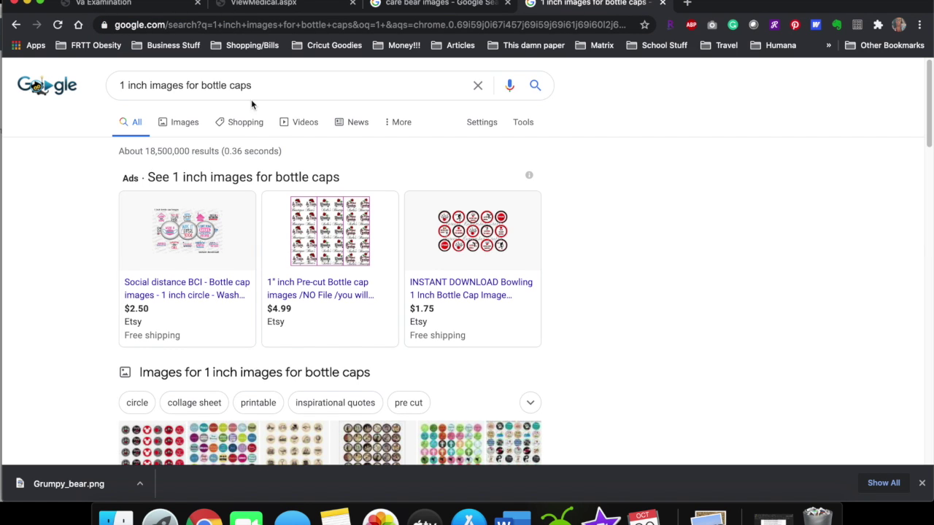
Show the image results for the bottle cap search and browse the available circle designs.
click(191, 124)
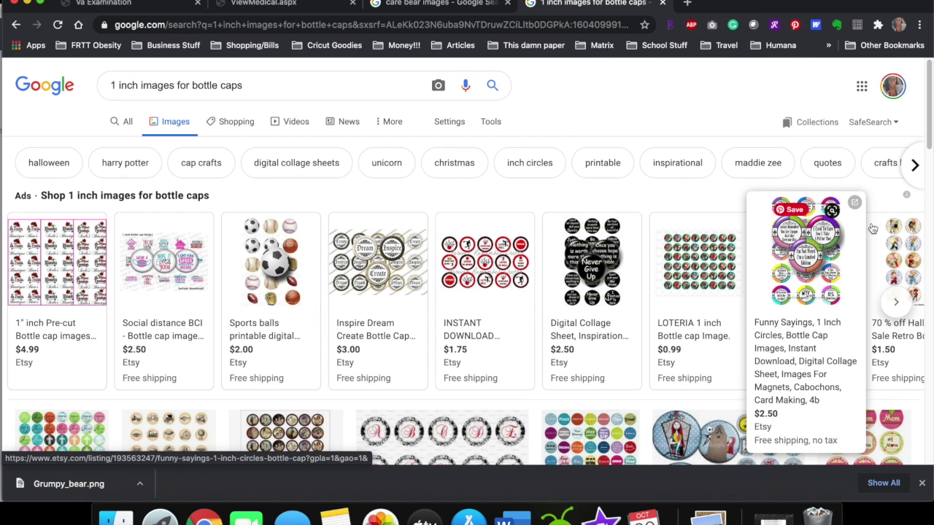
drag(929, 140, 918, 209)
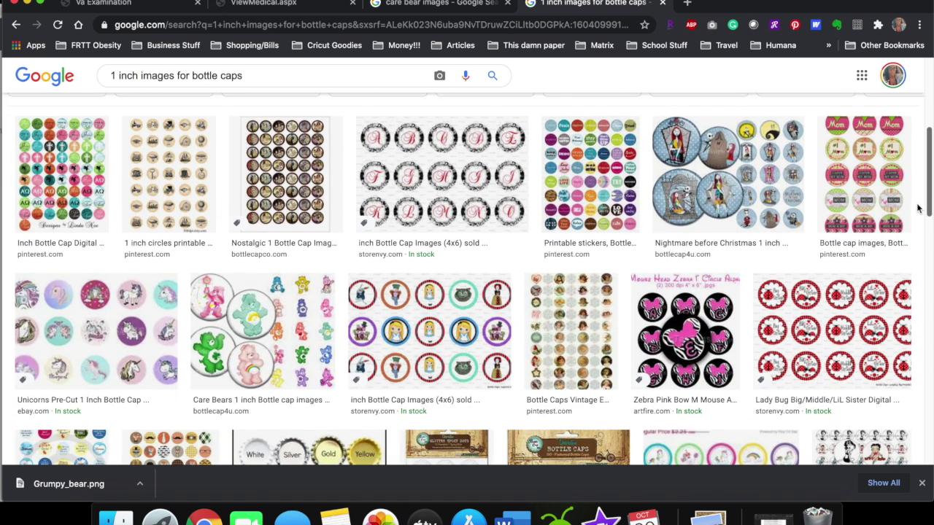
mouse_move(918, 209)
mouse_down()
mouse_move(904, 266)
mouse_move(913, 191)
mouse_up()
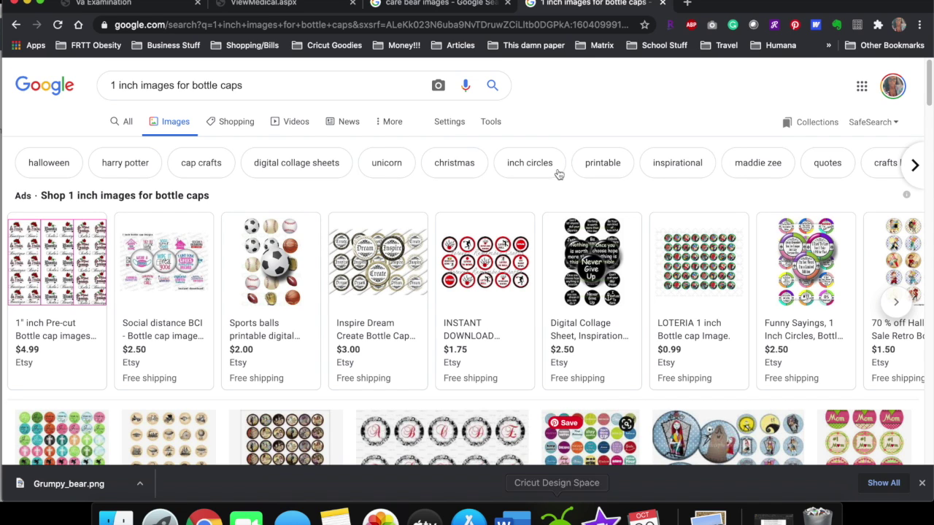
Replace the image search with "red lips" and run it.
click(311, 82)
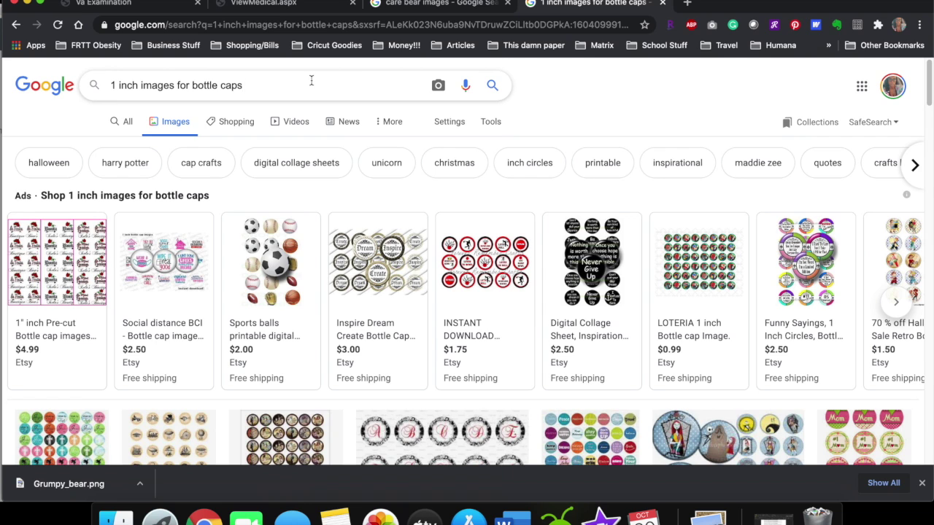
key(BackSpace)
key(BackSpace)
key(BackSpace)
key(BackSpace)
key(BackSpace)
key(BackSpace)
key(BackSpace)
key(BackSpace)
key(BackSpace)
key(BackSpace)
key(BackSpace)
key(BackSpace)
key(BackSpace)
key(BackSpace)
key(BackSpace)
key(BackSpace)
key(BackSpace)
key(BackSpace)
key(BackSpace)
key(BackSpace)
key(BackSpace)
key(BackSpace)
key(BackSpace)
key(BackSpace)
key(BackSpace)
key(BackSpace)
key(BackSpace)
key(BackSpace)
key(BackSpace)
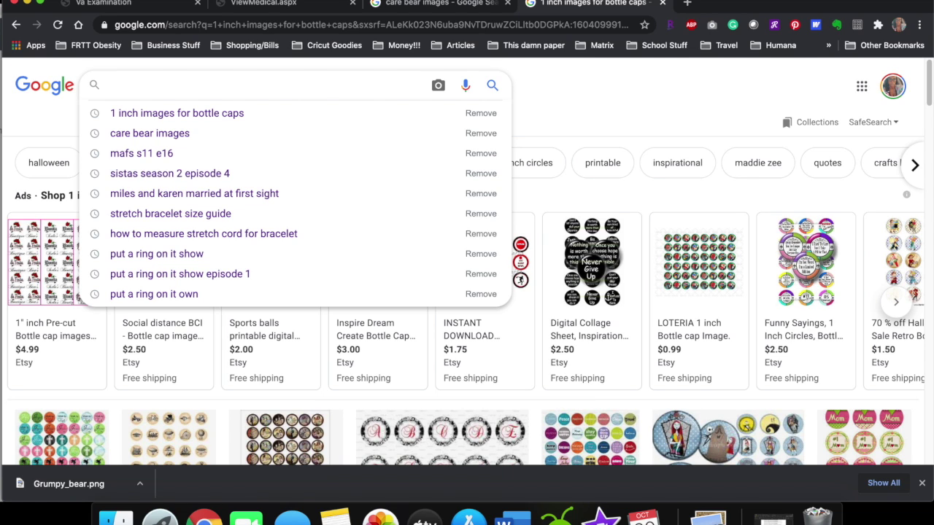
text(g)
key(BackSpace)
text(red lips)
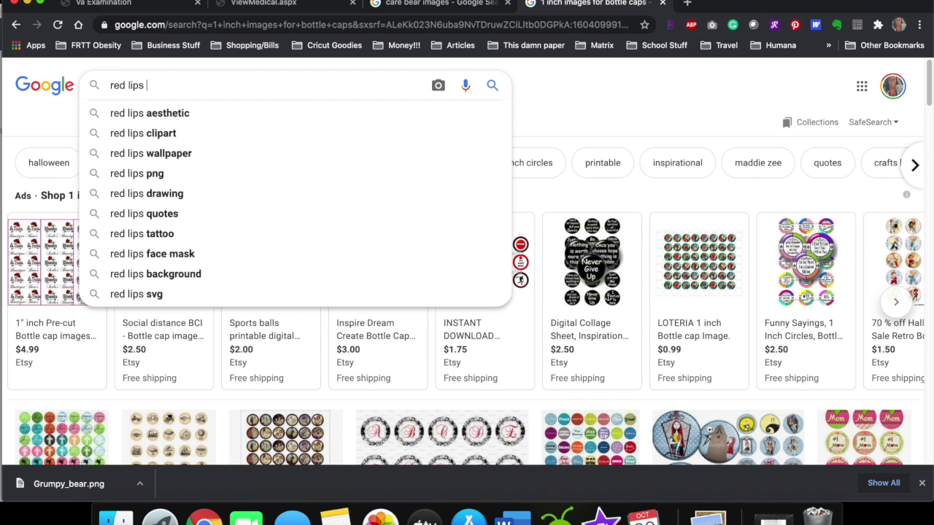
key(Return)
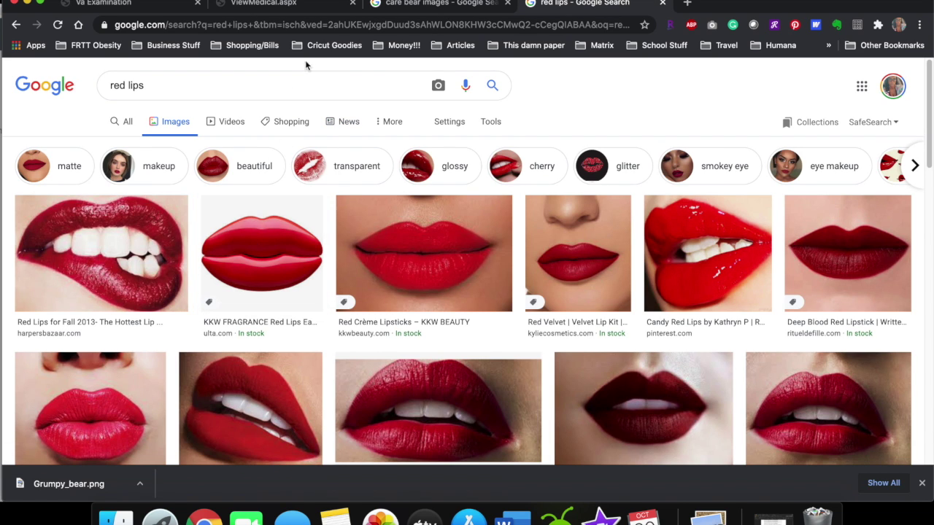
Refine the image search to "red lips png" and open the ClipartMax transparent background kiss print result.
click(284, 84)
text(png)
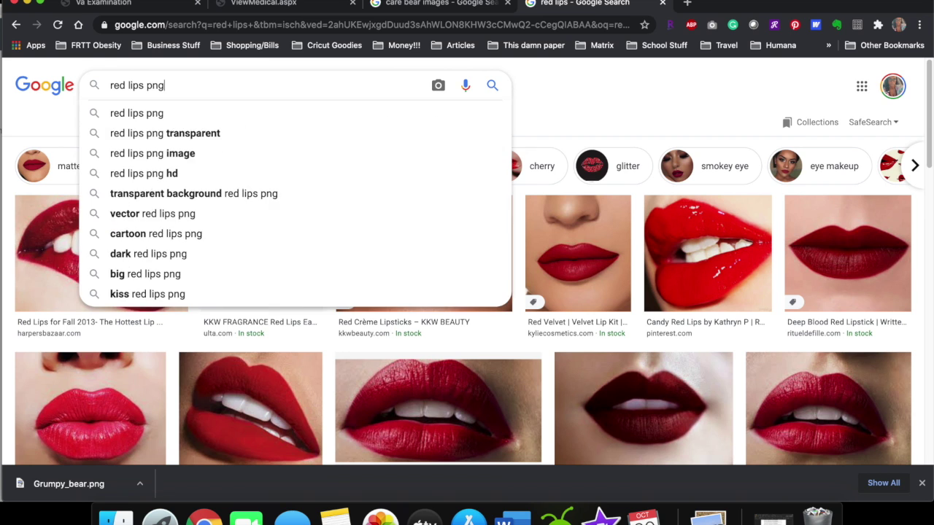
key(Return)
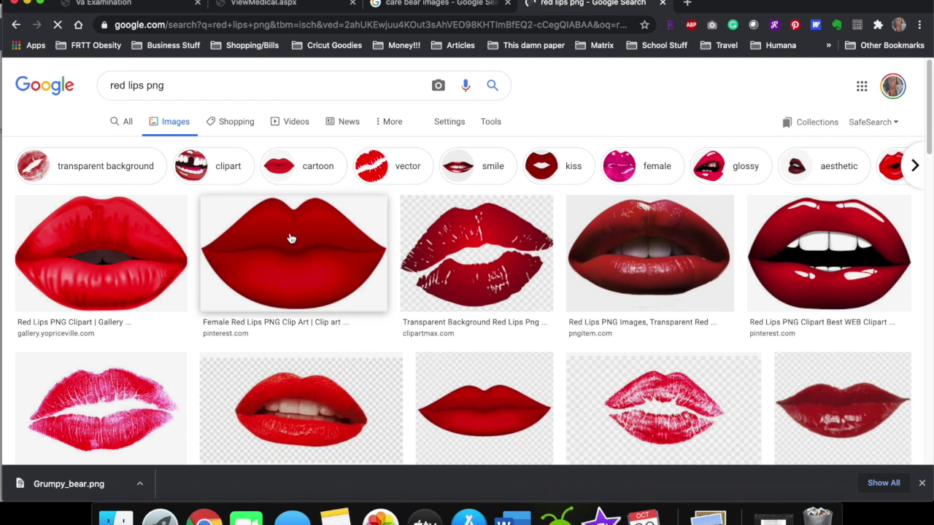
click(450, 258)
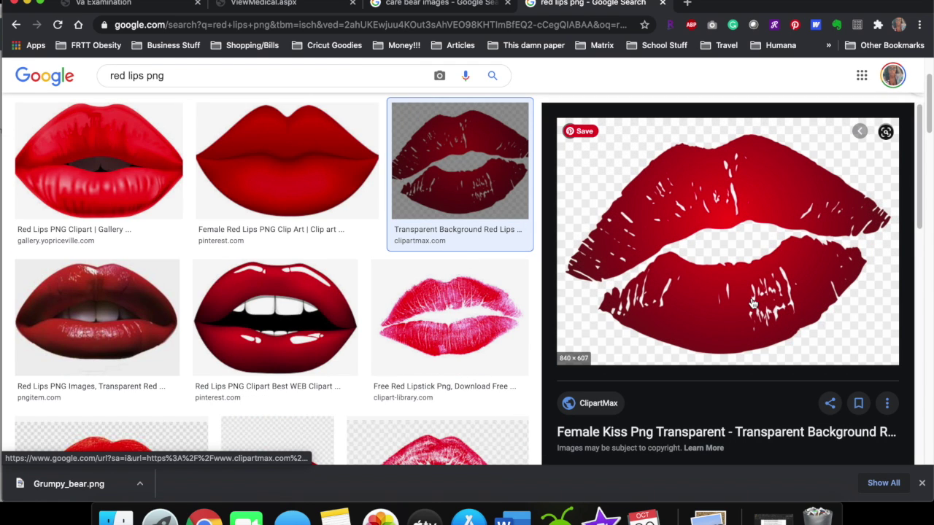
right_click(739, 251)
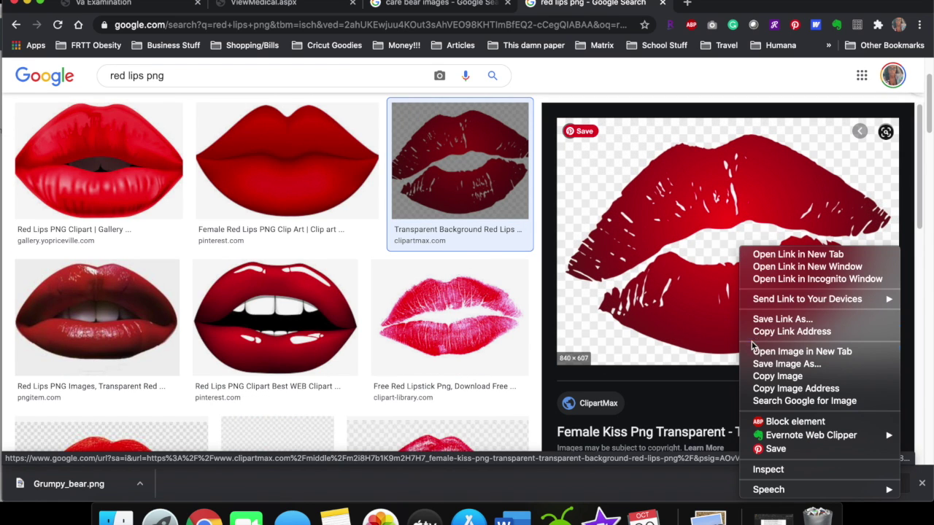
click(756, 354)
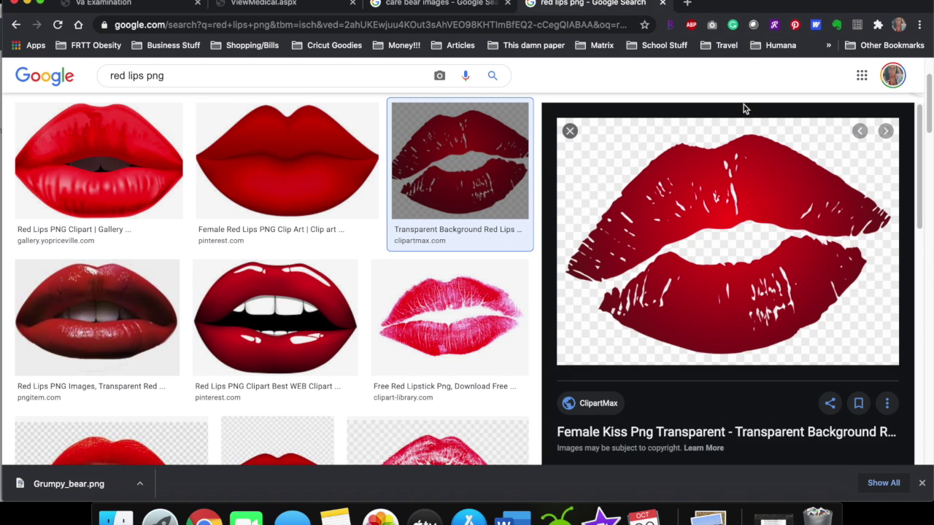
click(693, 232)
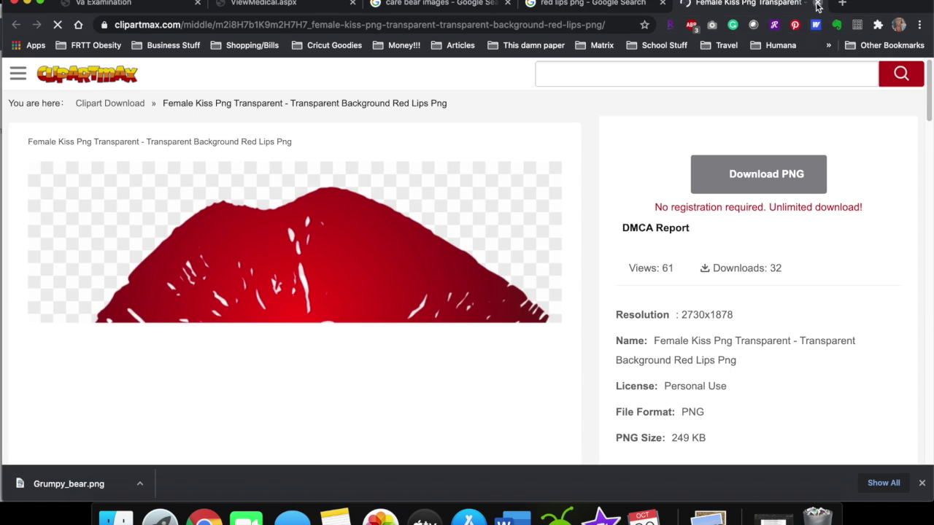
click(816, 4)
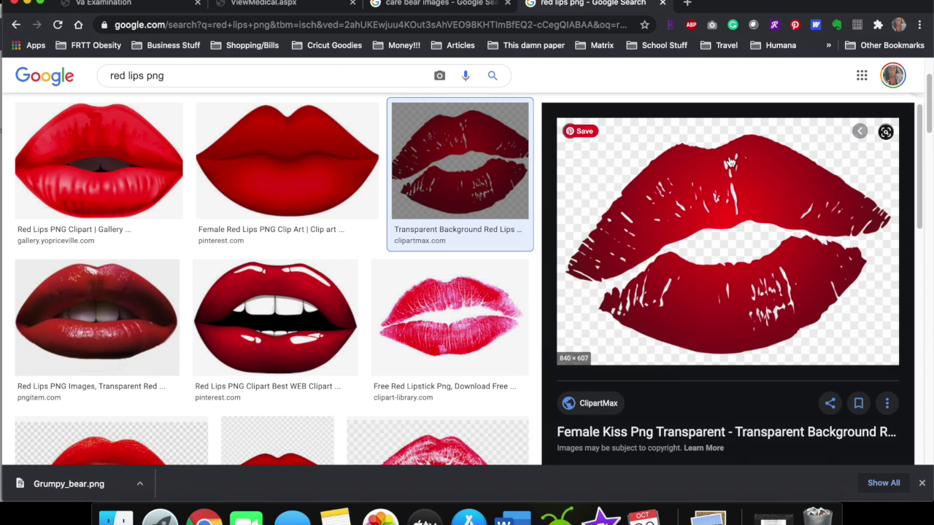
Save the previewed red lips image to Downloads as a PNG image under its suggested file name.
right_click(730, 160)
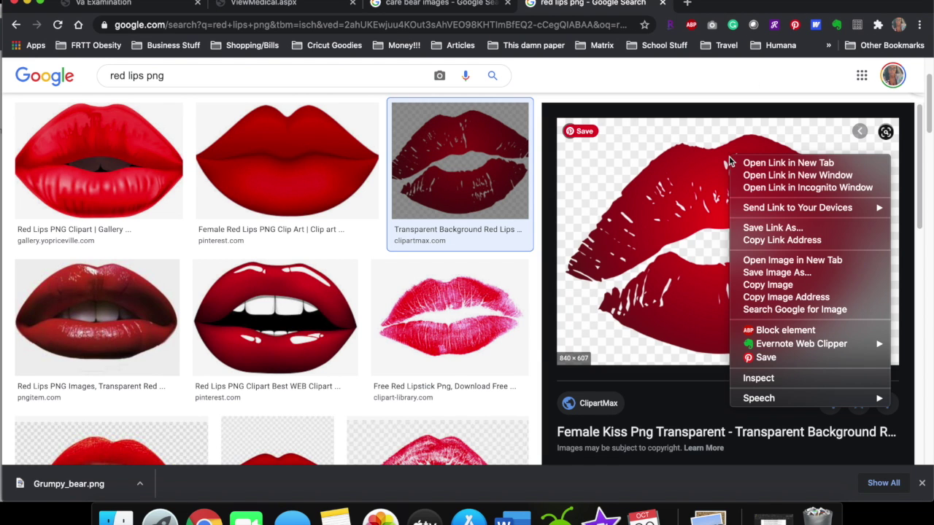
click(740, 272)
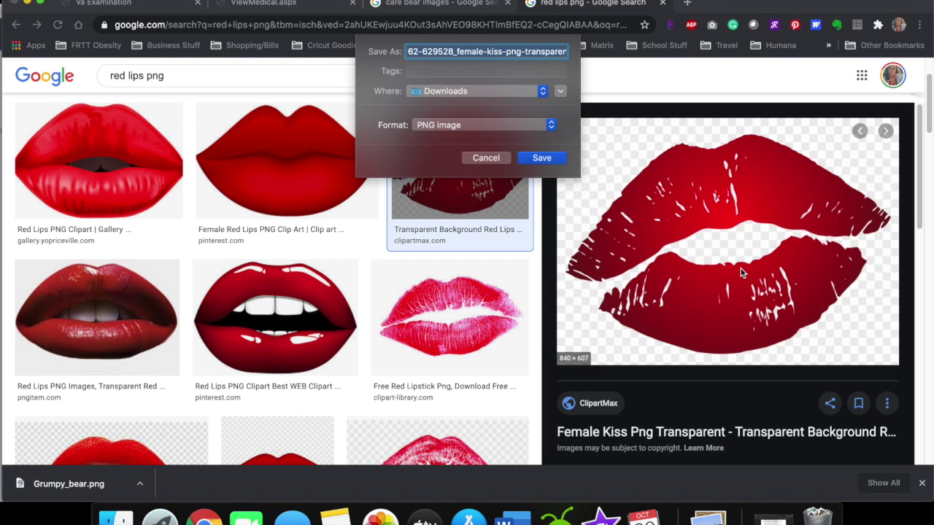
key(Return)
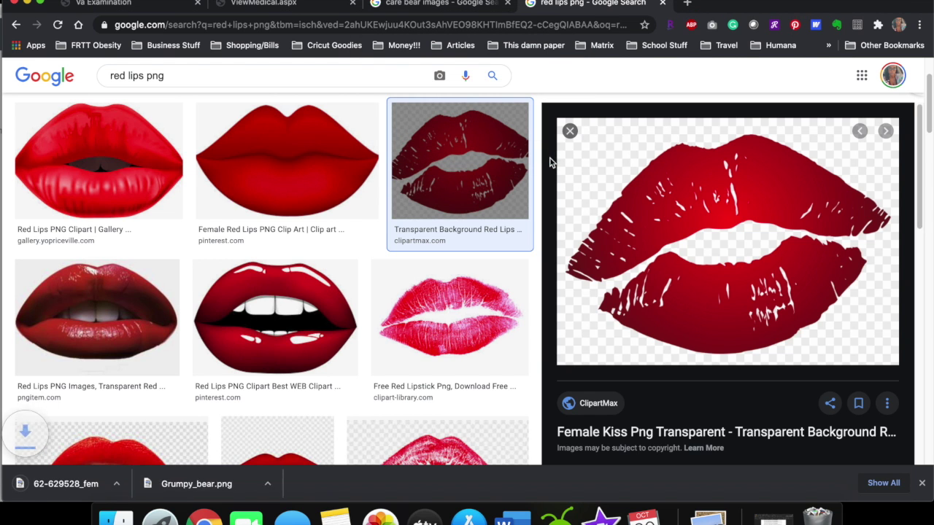
Switch to Cricut Design Space and open the page for uploading images.
click(556, 516)
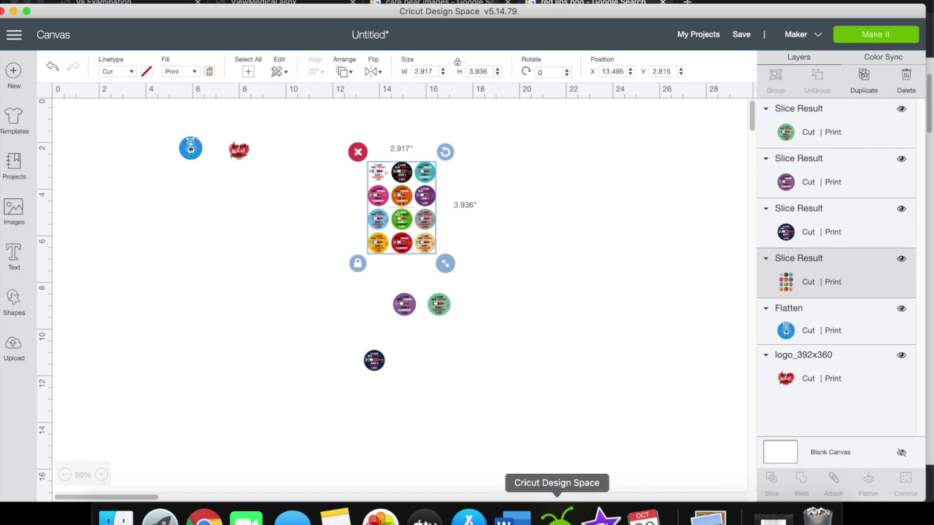
click(14, 348)
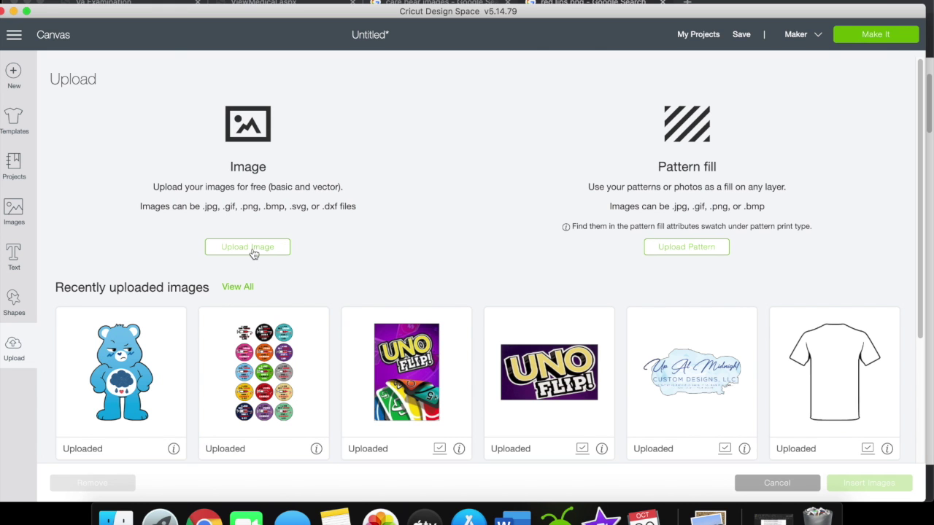
click(253, 248)
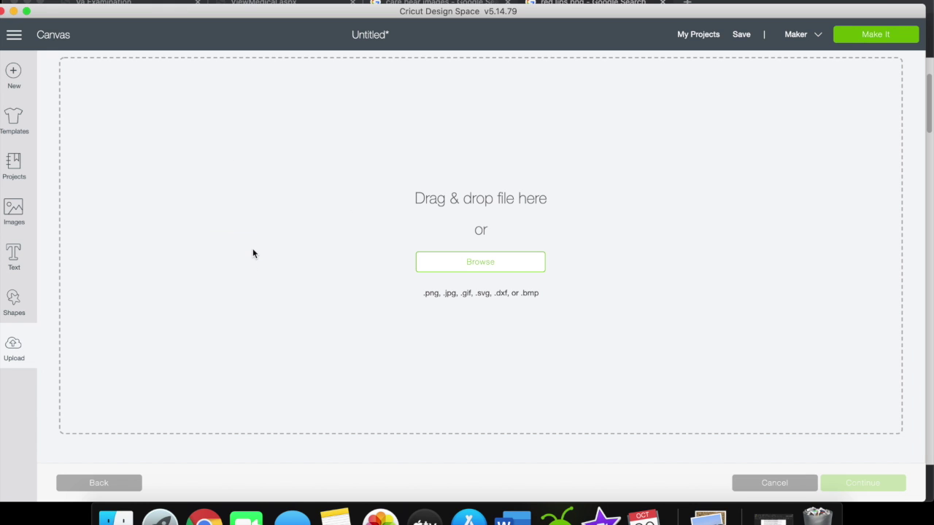
click(97, 483)
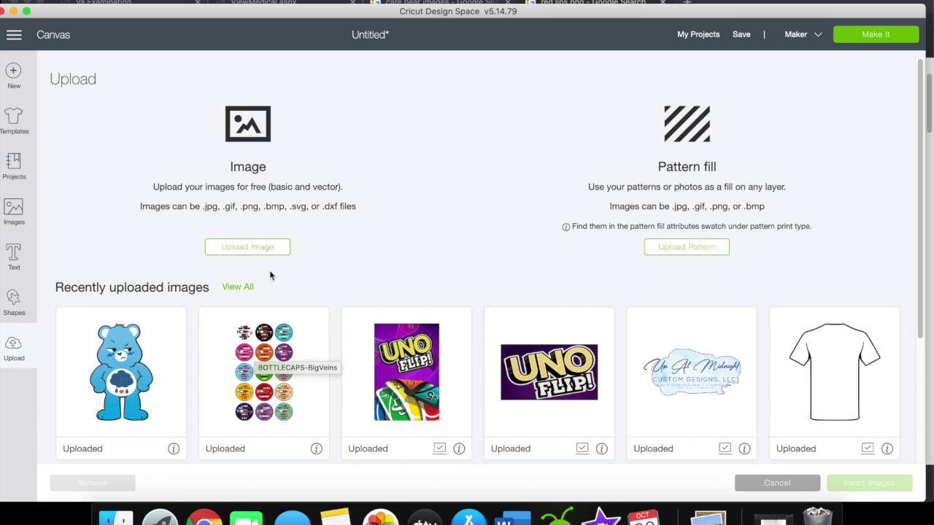
Upload the 62-629528 female kiss PNG from Downloads as a Complex image and continue to background removal.
click(253, 250)
click(448, 268)
click(490, 168)
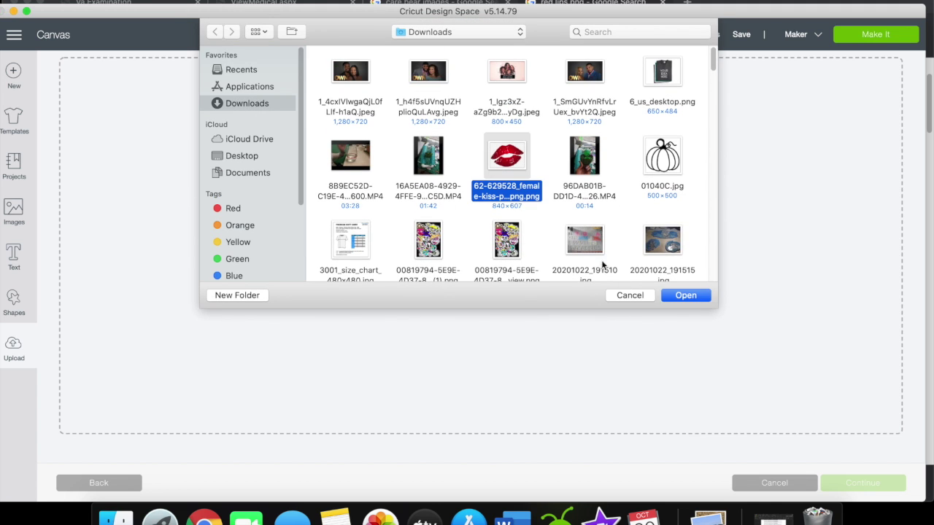
click(675, 295)
click(662, 337)
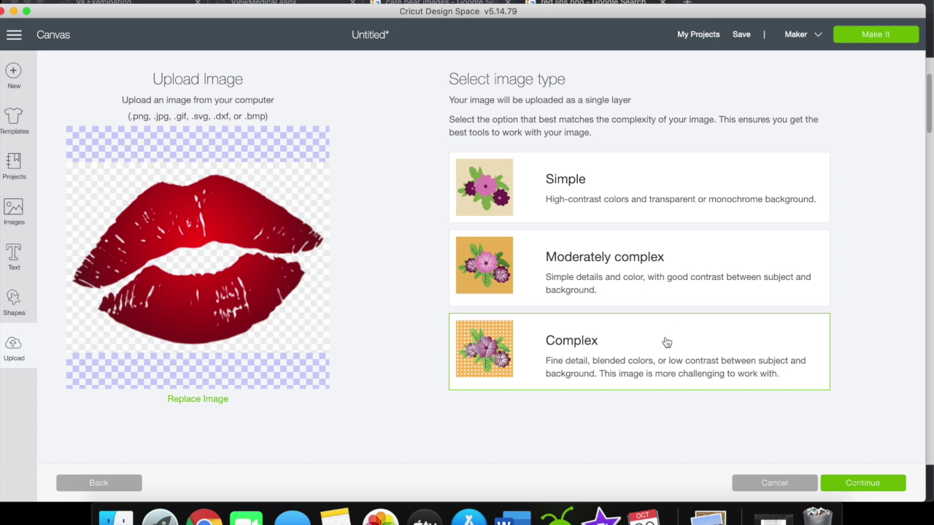
click(854, 486)
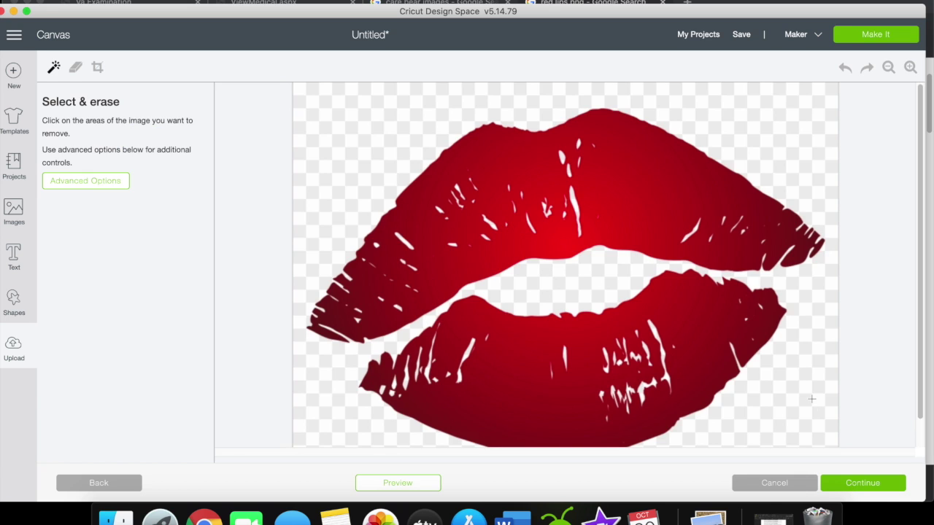
Erase the checkered area between the lips and set the color tolerance to 30 in the advanced options.
click(598, 285)
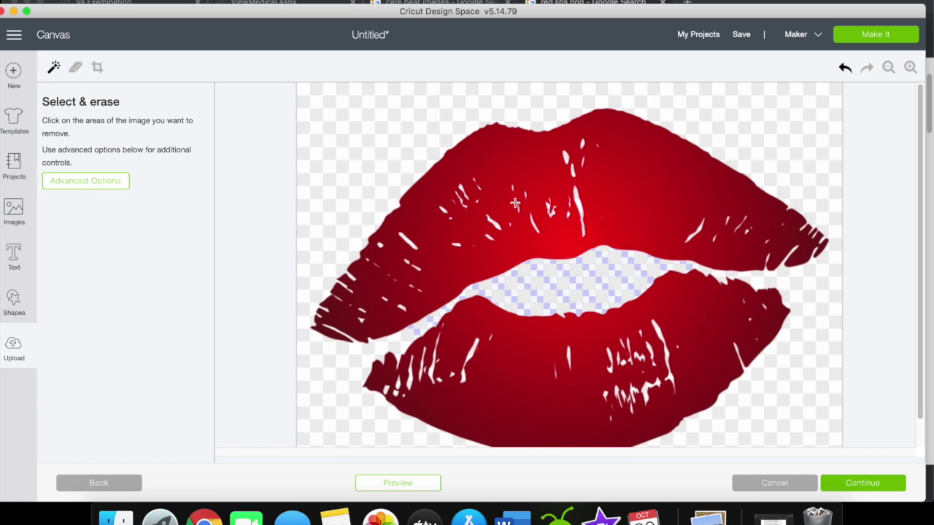
click(112, 182)
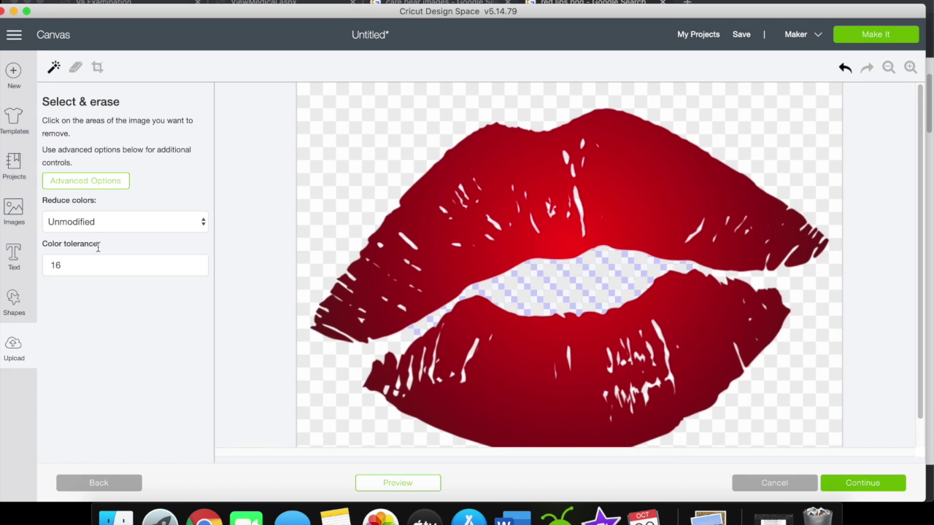
double_click(97, 267)
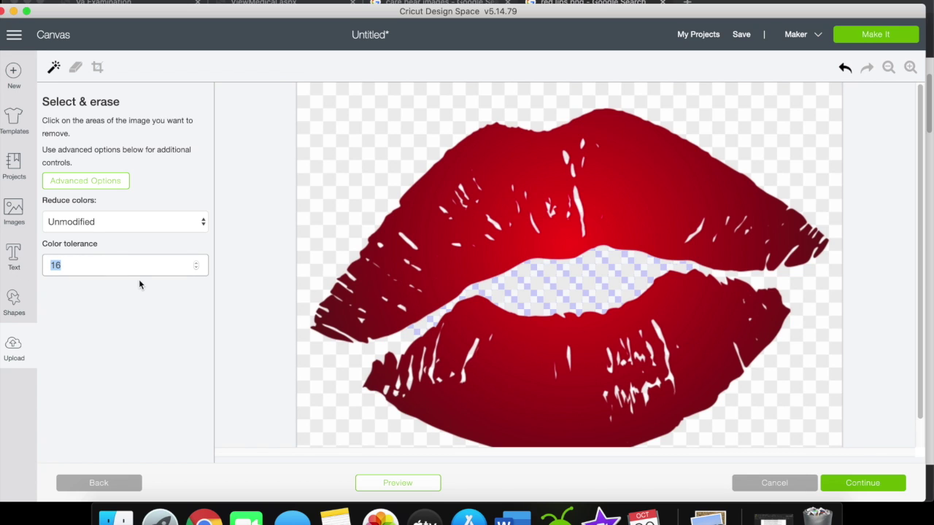
text(30)
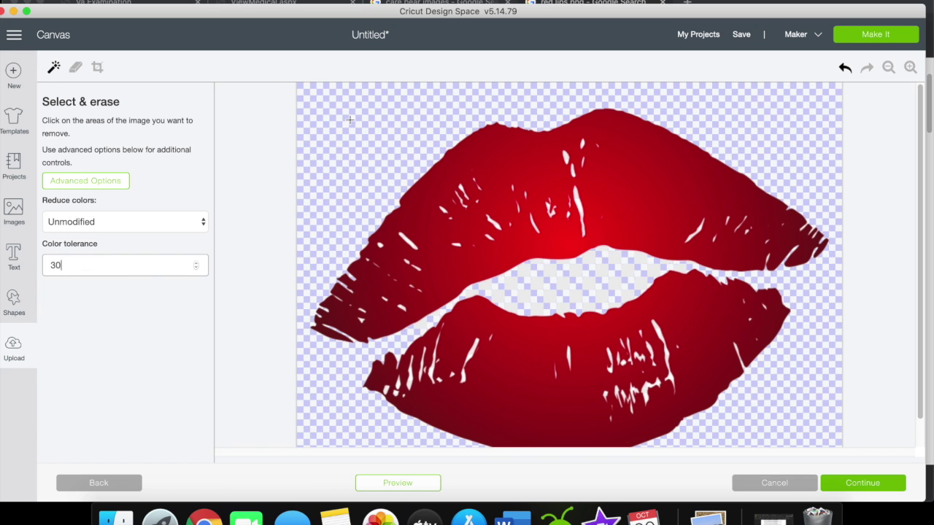
Undo the erasing of the background around the lips.
click(846, 69)
click(845, 69)
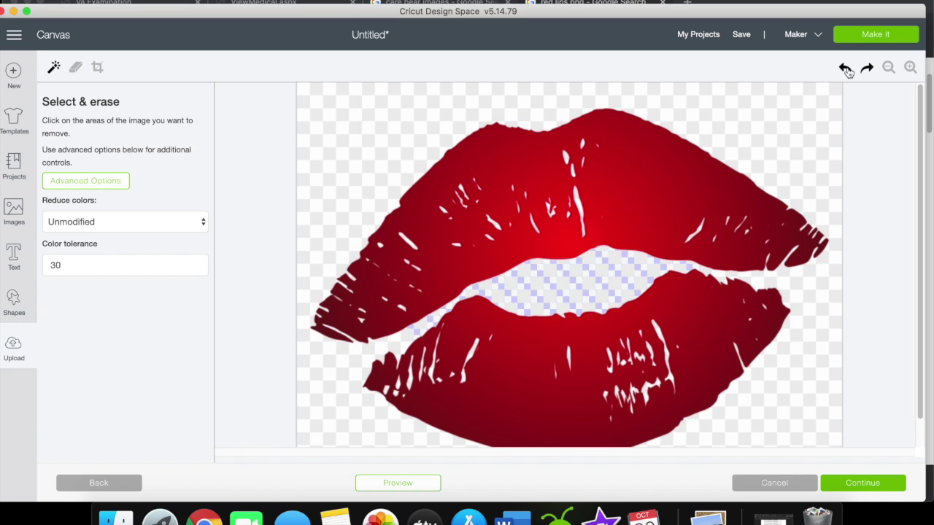
Undo the remaining erasing, erase the whole background of the lips, and save the upload as a Print Then Cut image.
click(846, 68)
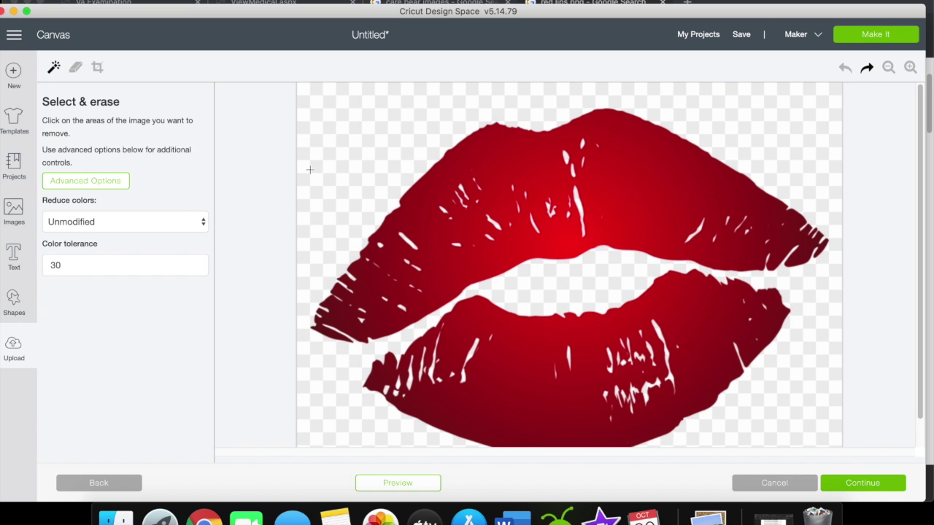
click(509, 269)
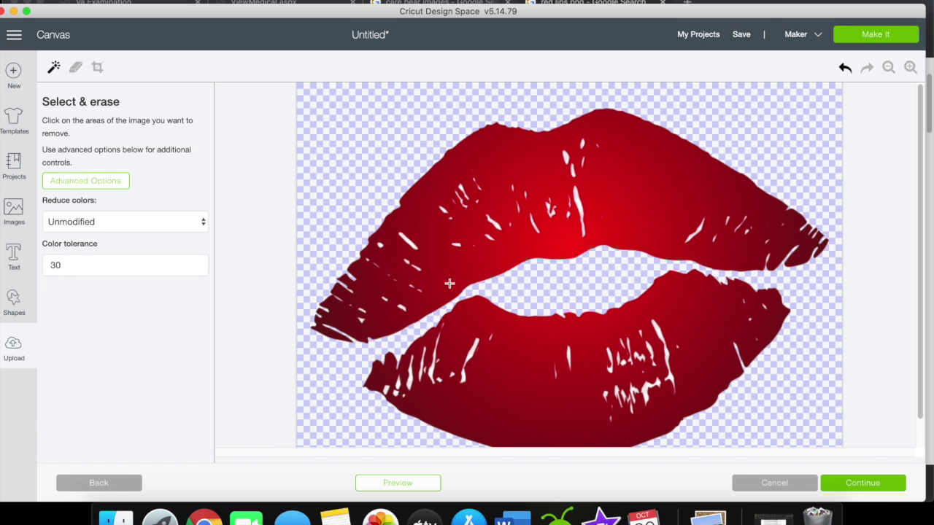
click(860, 490)
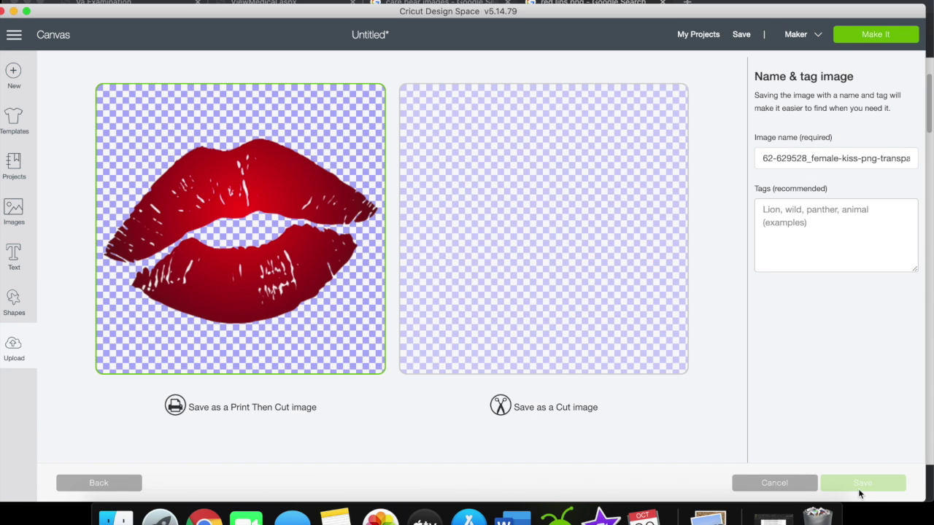
click(861, 495)
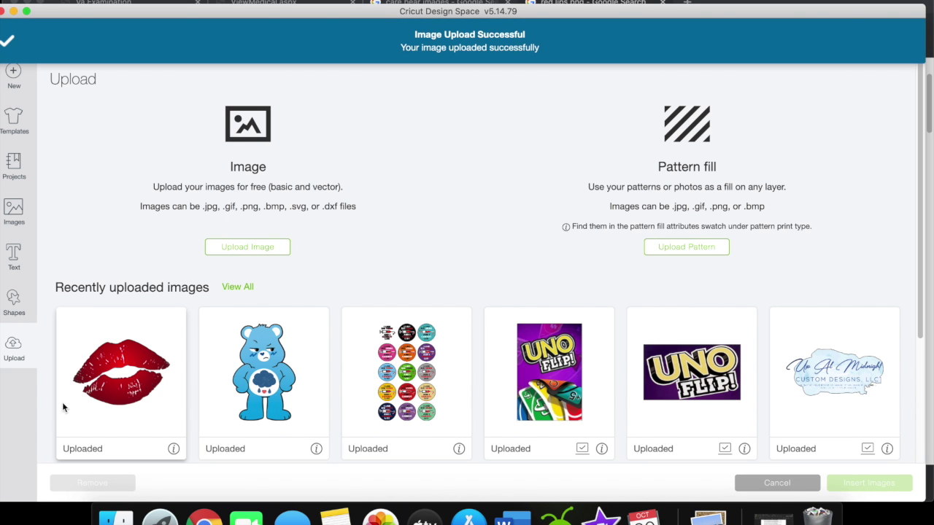
Insert the uploaded lips image onto the canvas and place it in the empty area below the blue bear design.
click(106, 405)
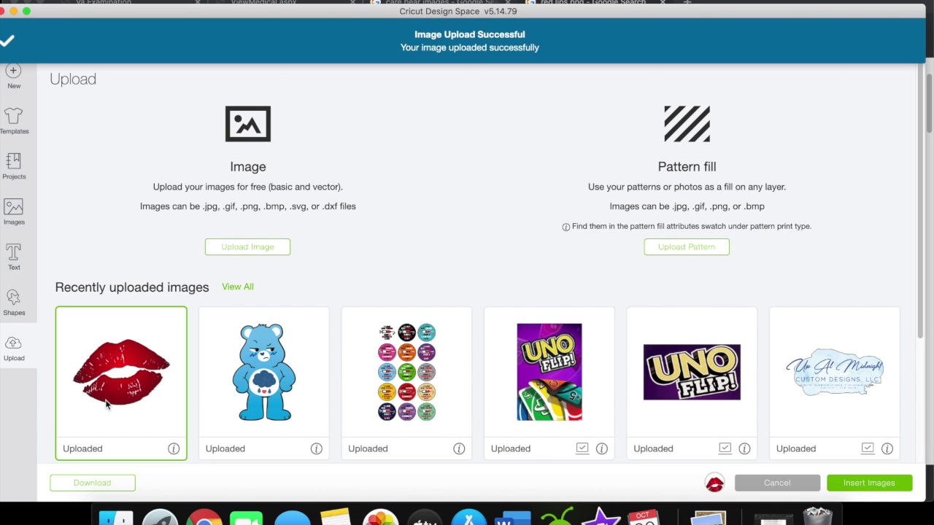
click(869, 483)
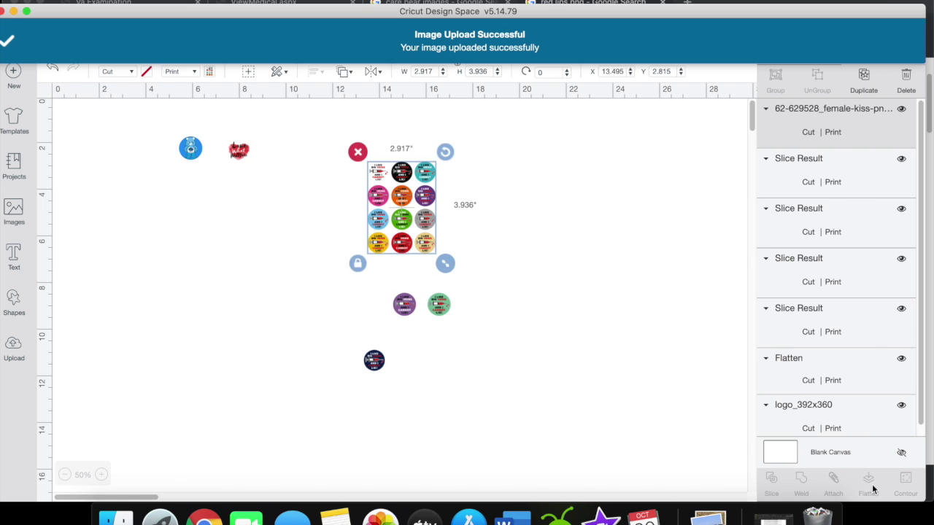
drag(169, 221, 187, 344)
Add a circle shape to the canvas and resize it to 1 inch as a bottle cap size guide.
click(14, 303)
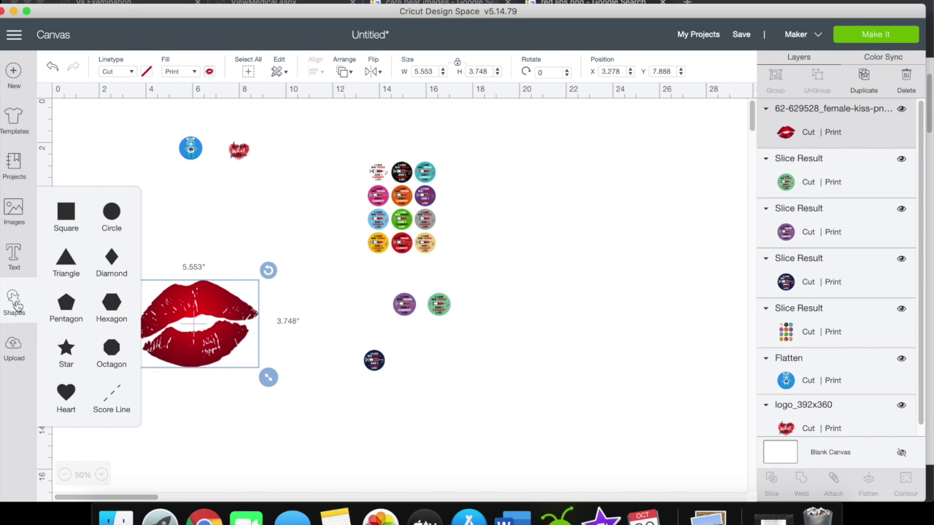
click(110, 211)
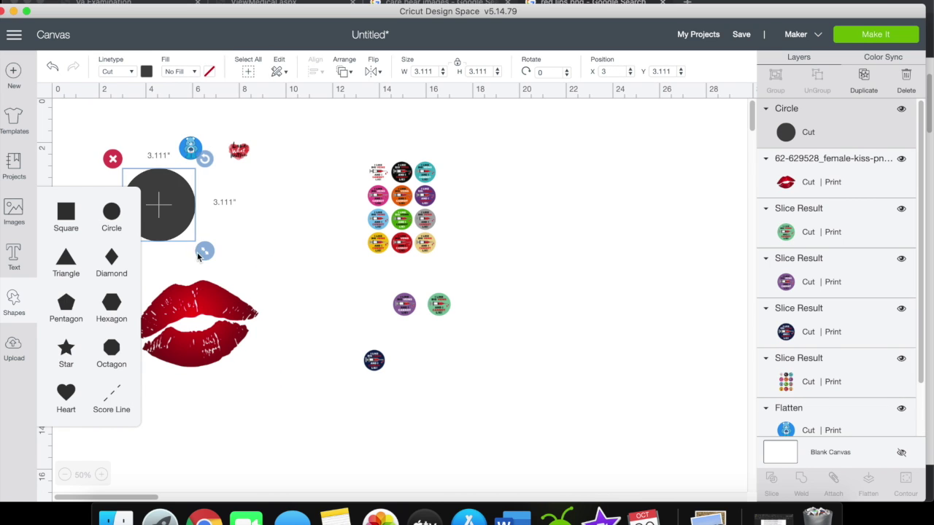
drag(204, 251, 159, 242)
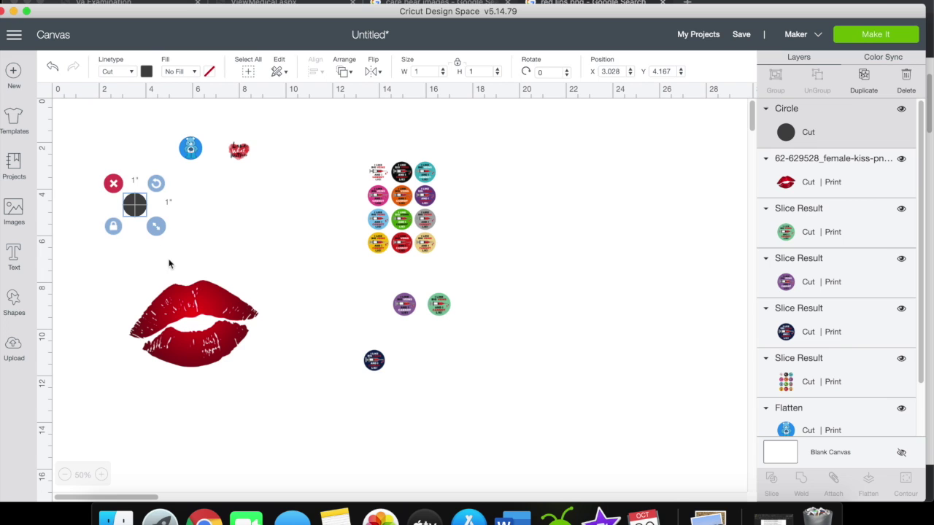
click(230, 272)
Shrink the lips image and, with its proportions unlocked, set its width and height to 1 inch.
click(246, 358)
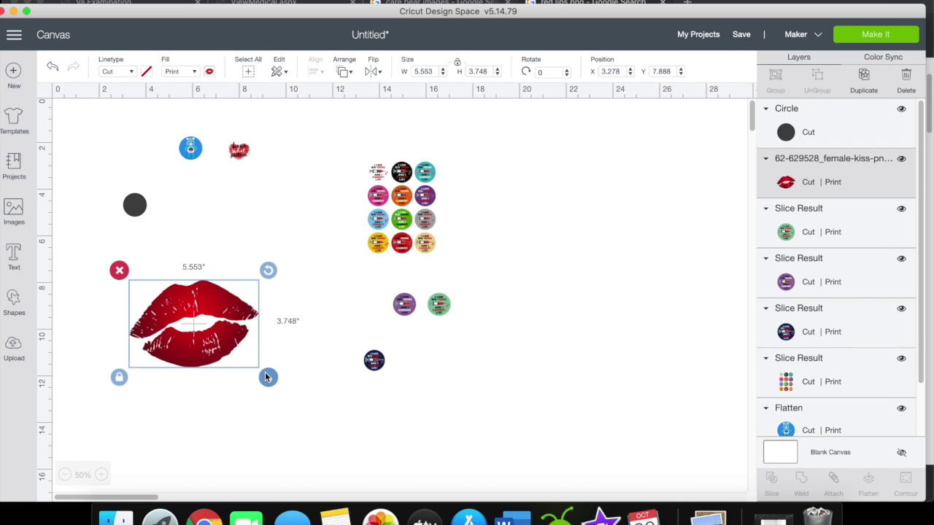
drag(265, 376, 160, 329)
click(123, 306)
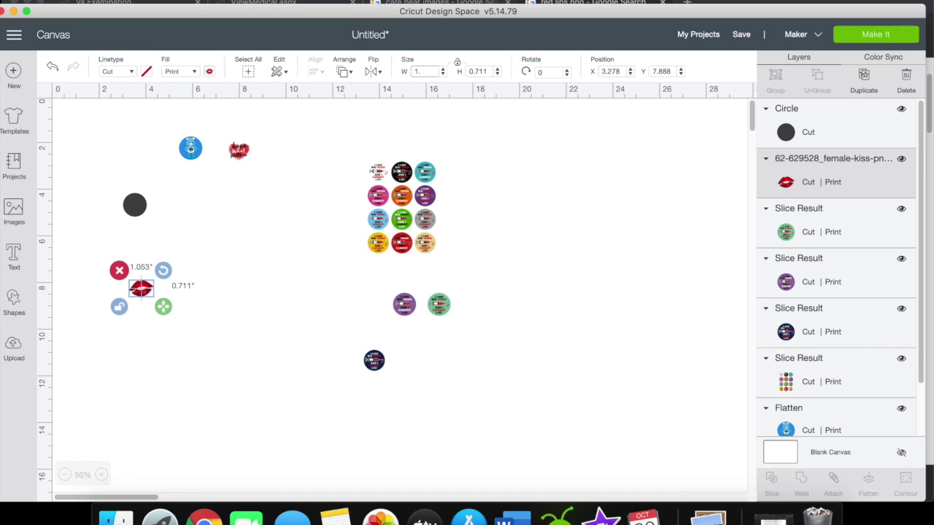
text(1)
key(Return)
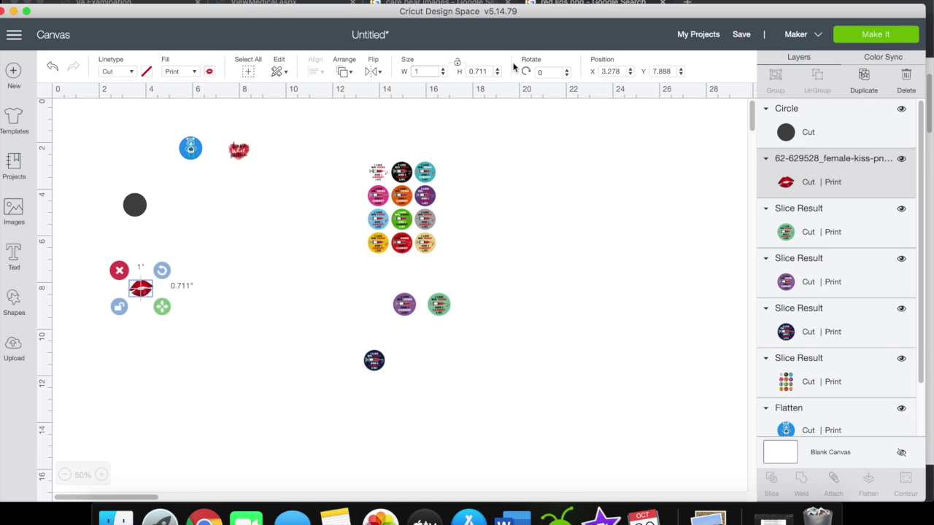
click(486, 71)
key(Return)
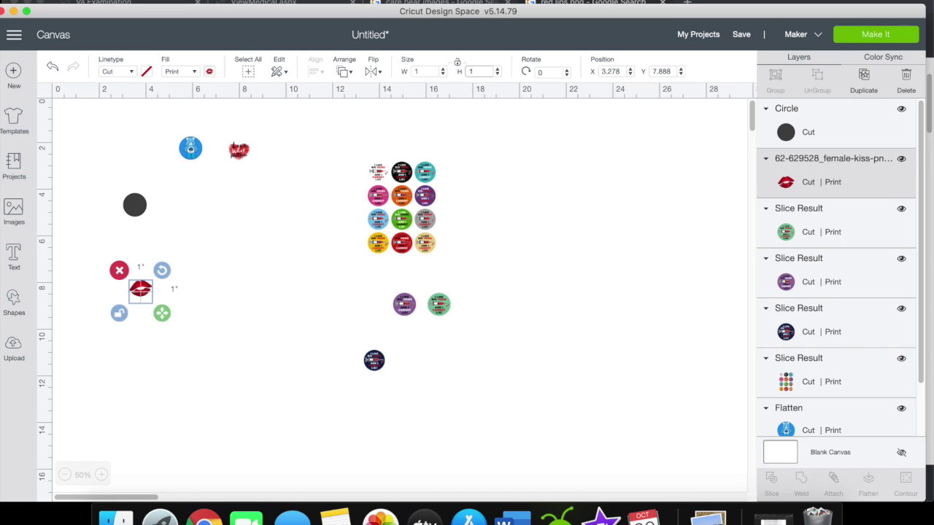
Place the lips over the black circle, send them to the front, and align them with the circle.
drag(148, 298, 144, 210)
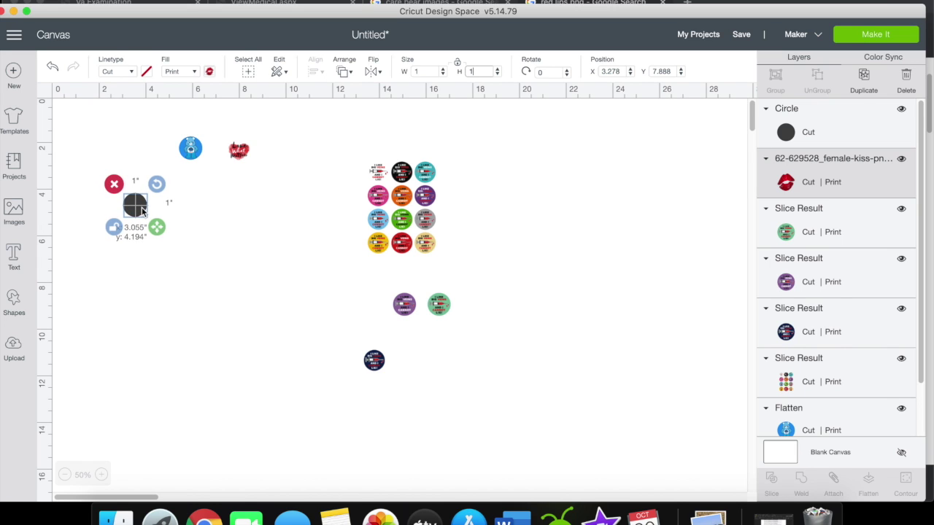
click(347, 73)
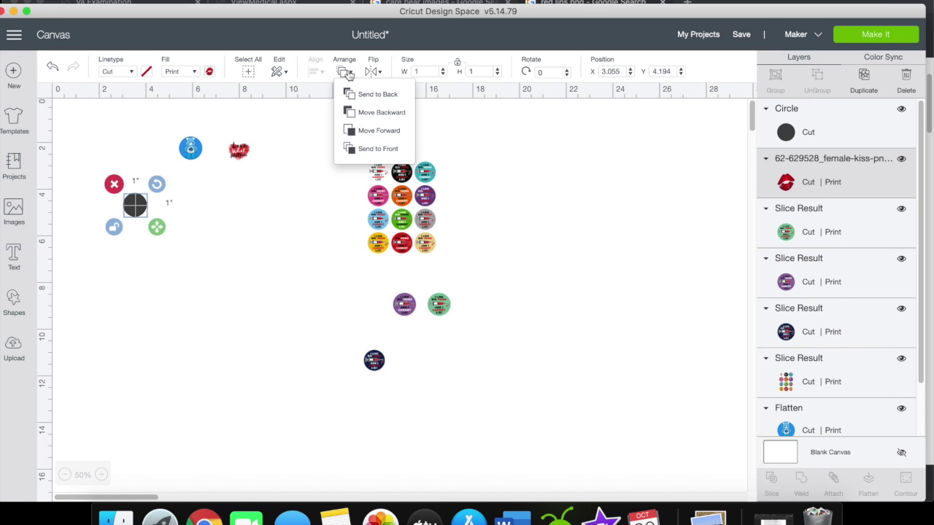
click(355, 149)
drag(139, 208, 138, 208)
click(219, 209)
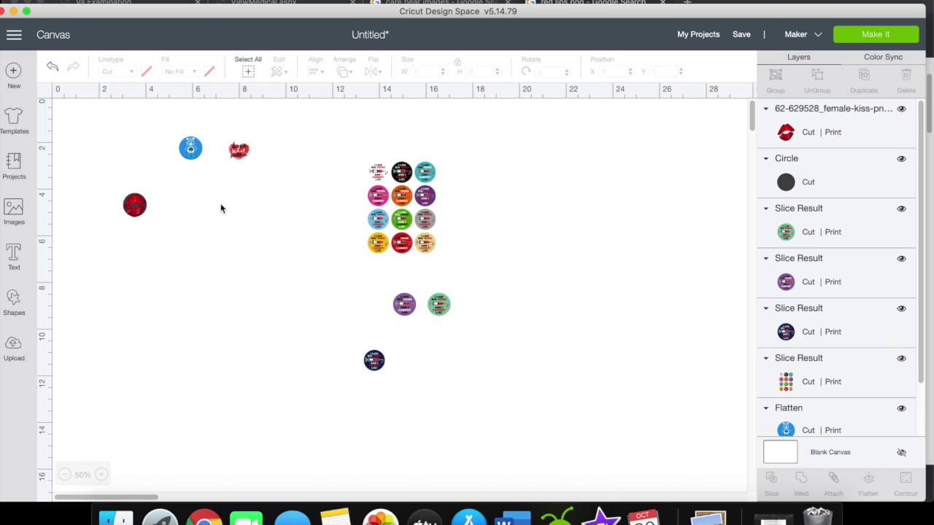
click(138, 206)
drag(137, 204, 138, 204)
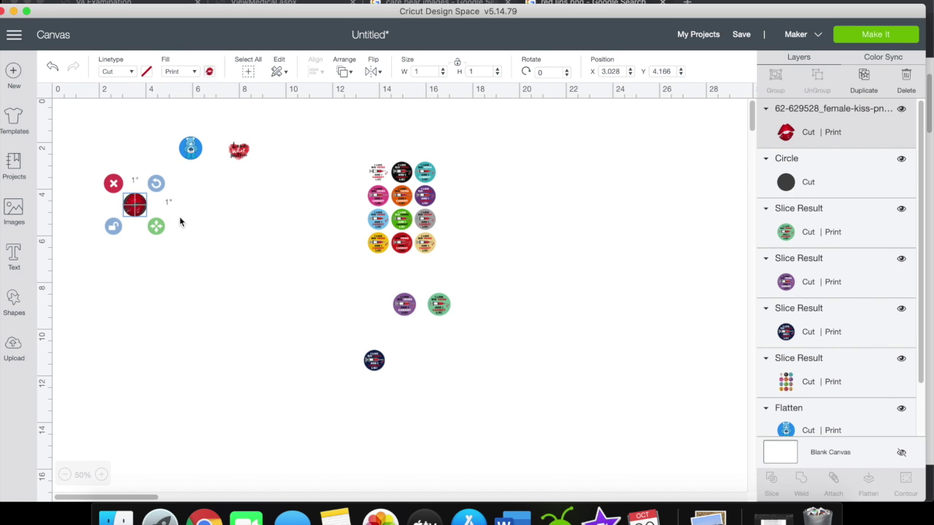
click(181, 221)
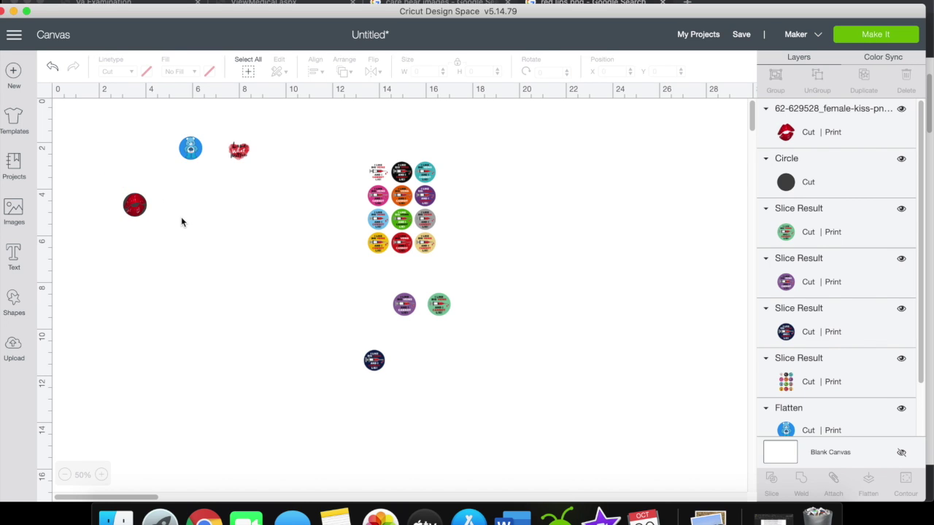
Move the lips off the circle to beside the blue bear design and delete the black circle.
click(137, 206)
drag(138, 206, 139, 150)
click(141, 204)
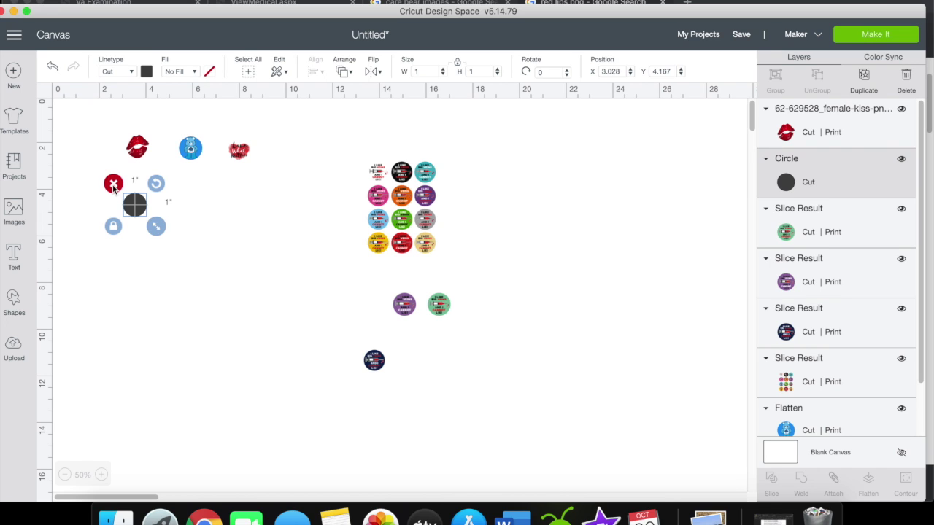
click(113, 183)
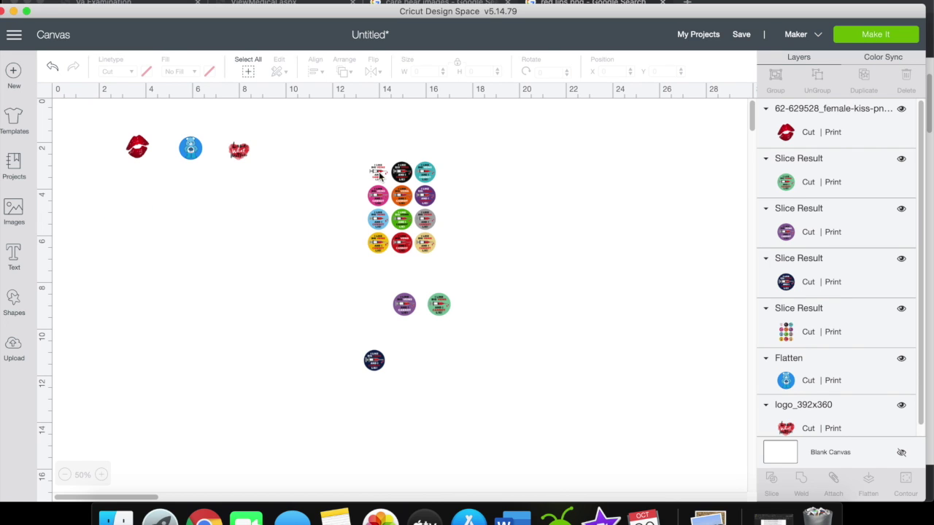
Enlarge the twelve-cap sheet to about 4.32 by 5.83 inches and move it up near the top of the canvas.
click(401, 170)
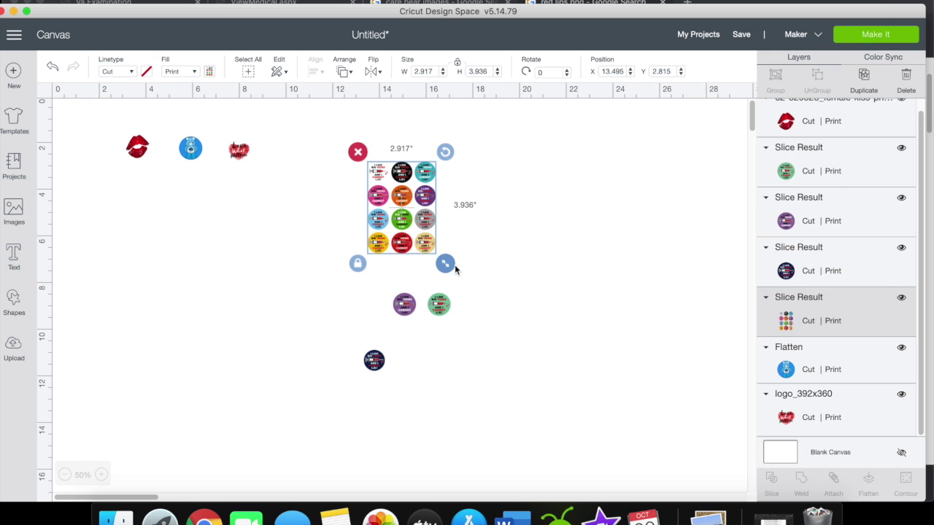
drag(449, 266, 493, 310)
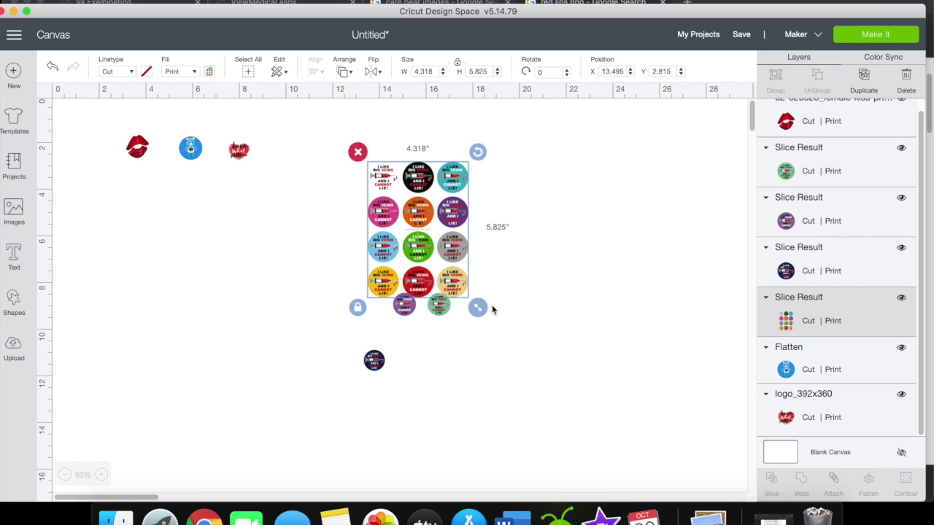
drag(456, 260, 465, 218)
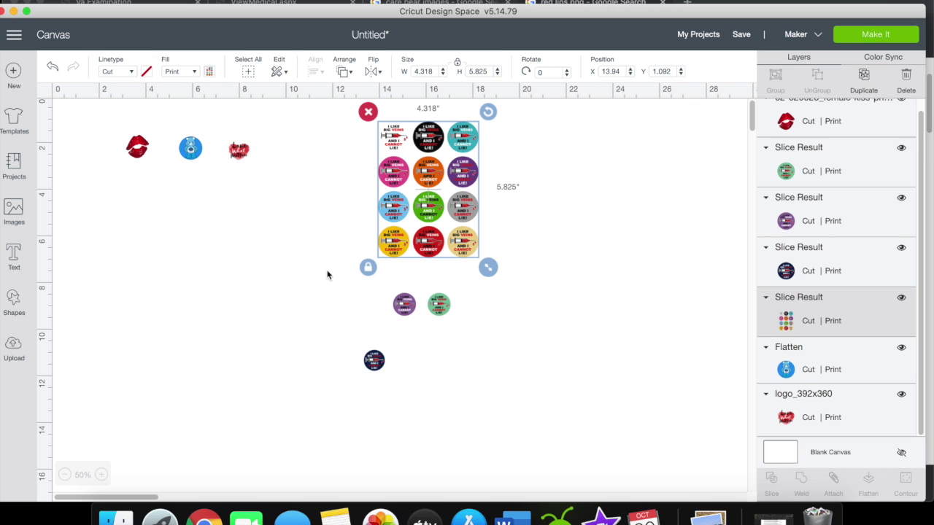
Move the single purple and green caps clear, and slice the sheet's bottom row using a rectangle about 5.28 by 2.97 inches.
click(29, 313)
click(65, 225)
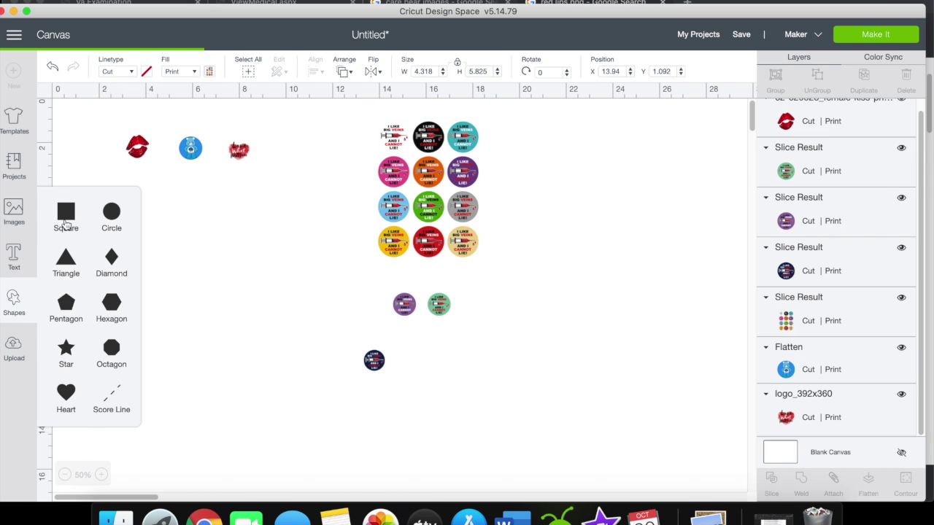
drag(178, 215, 415, 268)
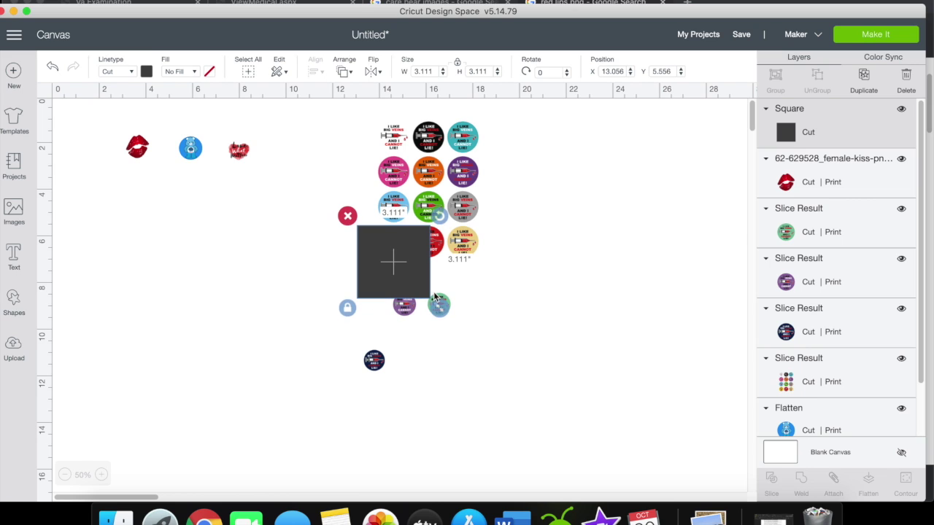
click(347, 308)
drag(443, 306, 436, 375)
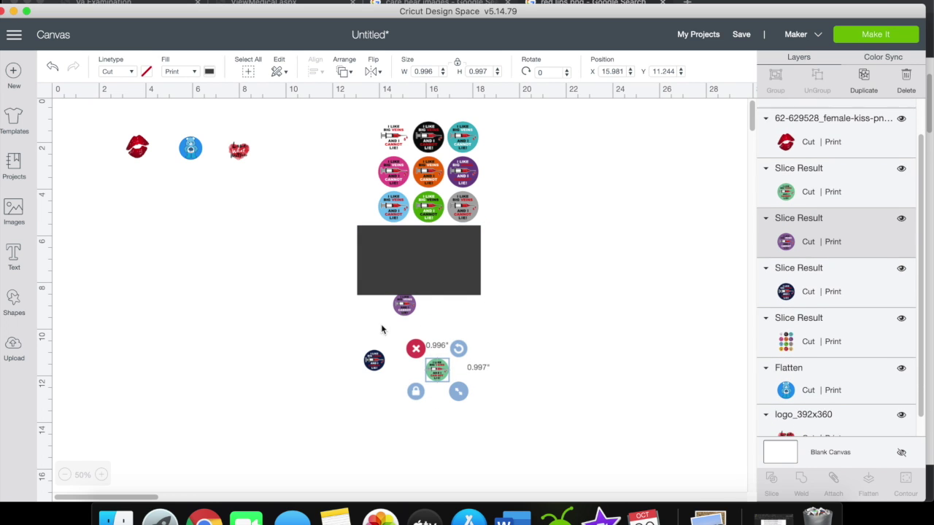
drag(397, 313, 311, 361)
drag(443, 280, 450, 280)
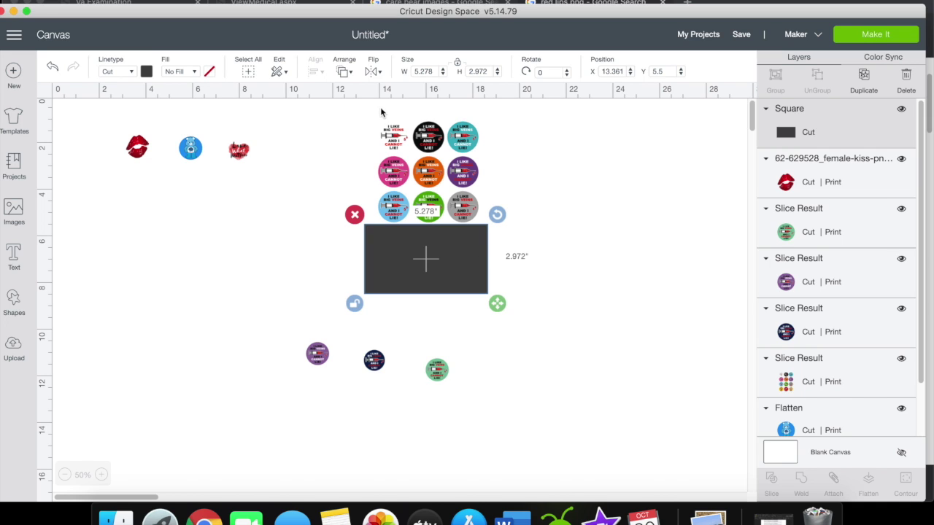
drag(378, 106, 483, 308)
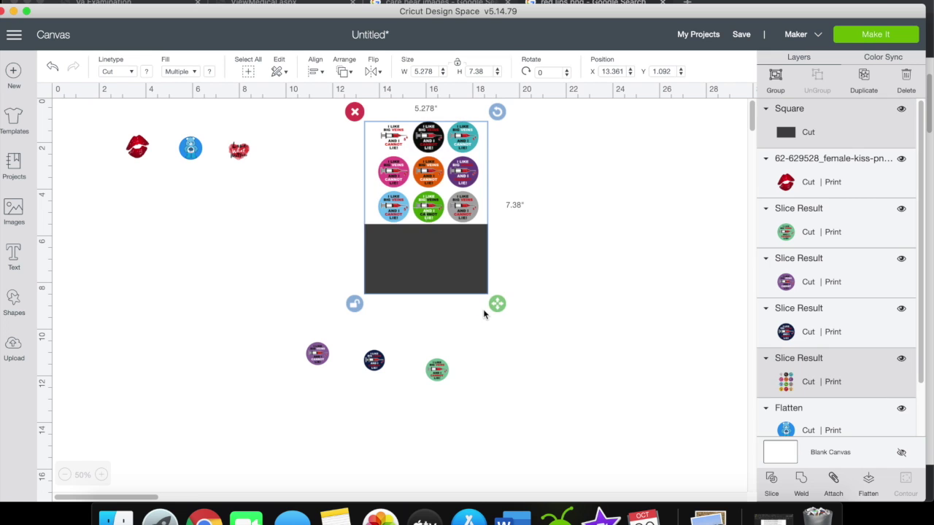
click(773, 479)
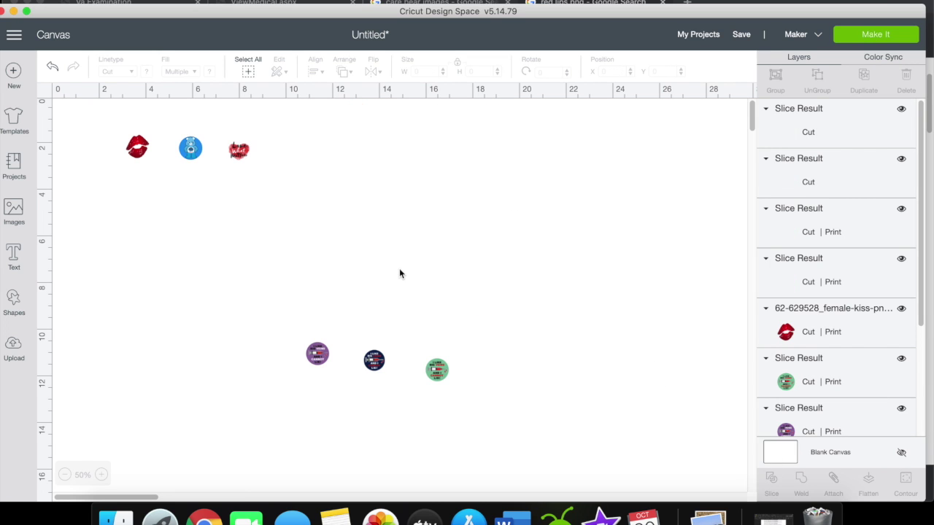
Delete the leftover black rectangle and circles from the slice, and move the yellow, red and beige cap row below the sheet.
click(403, 252)
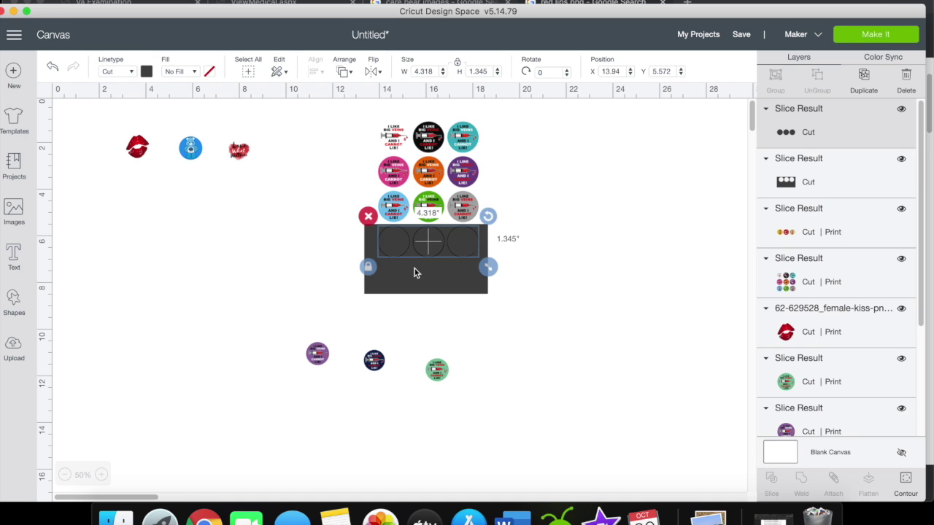
click(415, 269)
click(355, 213)
click(400, 248)
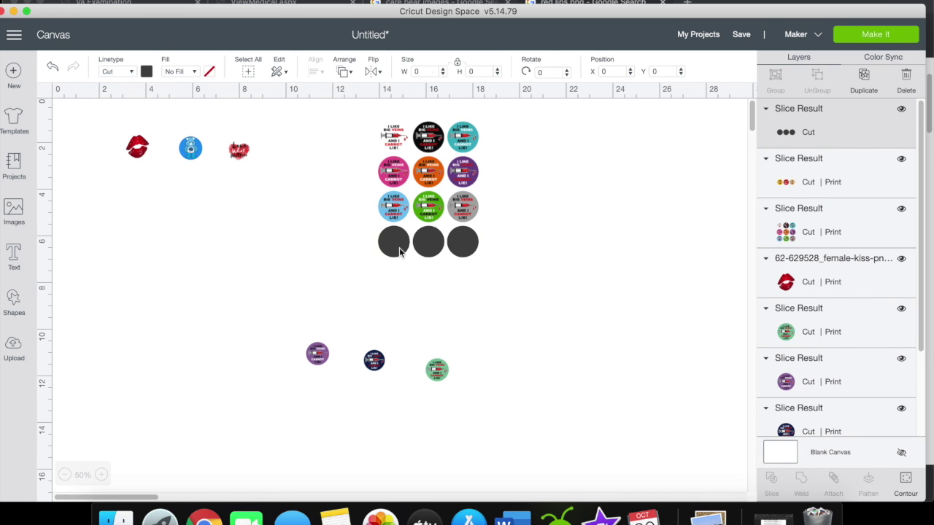
key(Delete)
click(394, 247)
drag(394, 247, 389, 294)
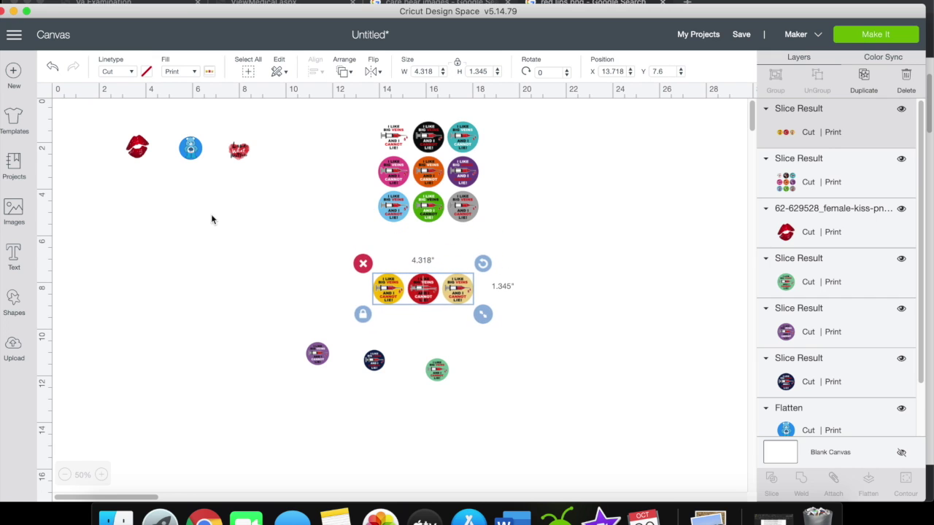
Slice the three-cap row with a 3.111-inch square placed over its red and beige caps.
click(14, 305)
click(69, 216)
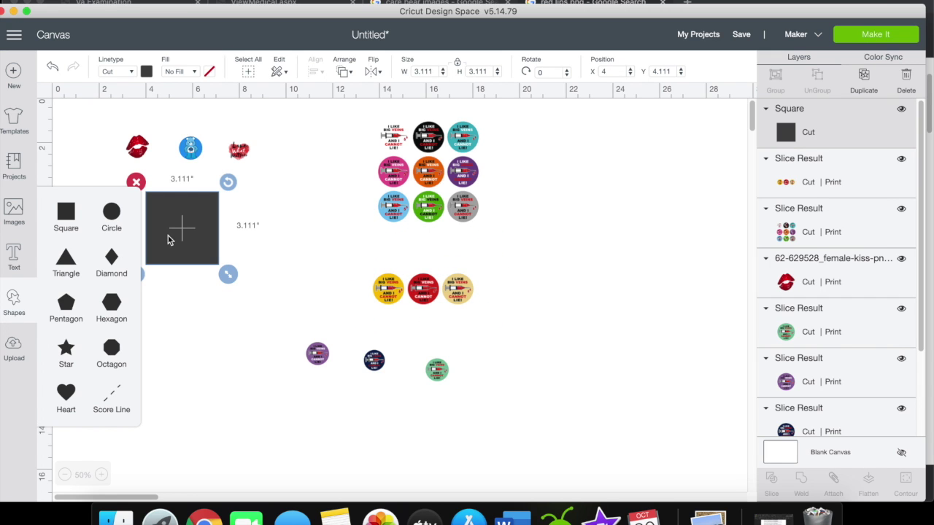
drag(190, 233, 453, 293)
click(305, 306)
drag(336, 244, 507, 326)
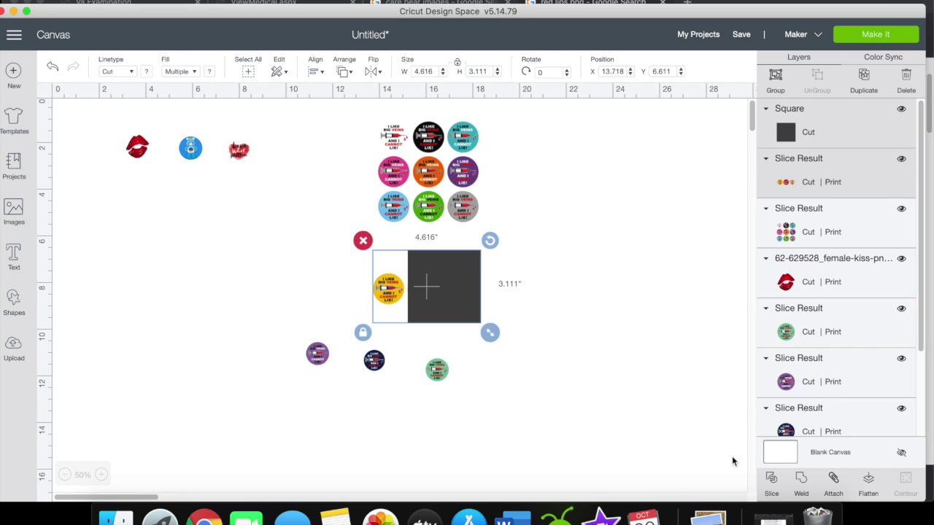
click(772, 482)
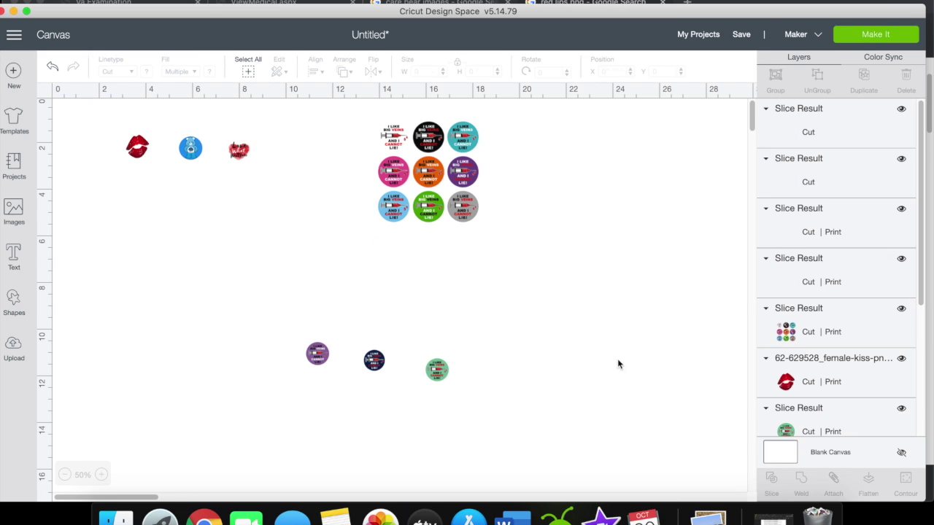
Delete the leftover black square and circles from the slice, and move the yellow cap away from the red and beige pair.
click(445, 307)
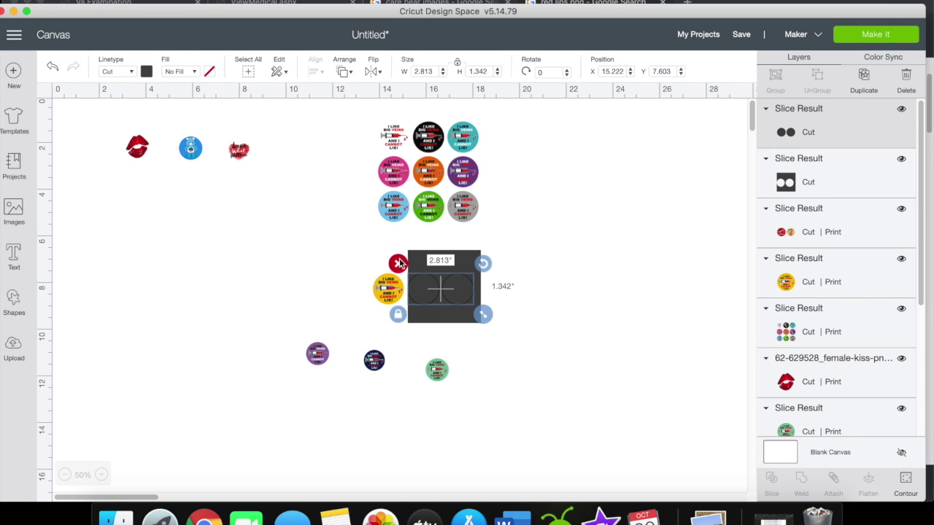
click(400, 264)
click(428, 265)
click(398, 241)
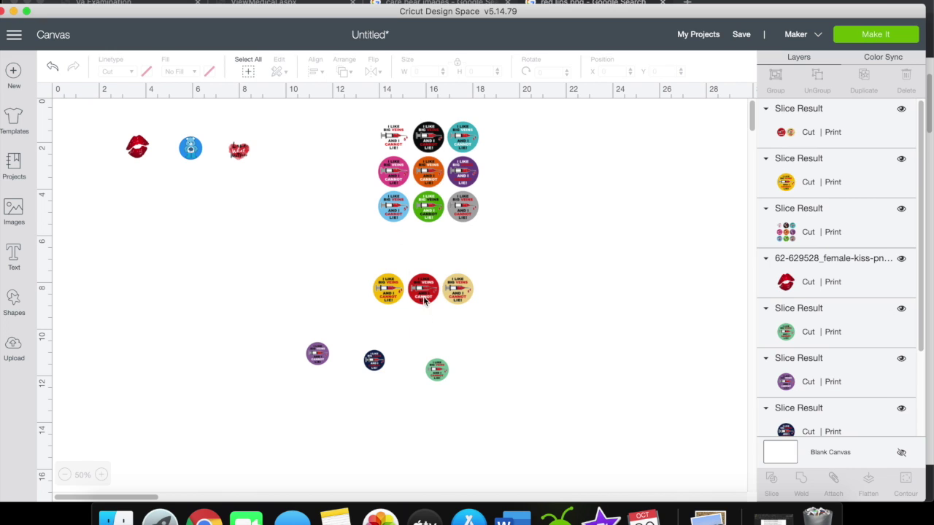
click(389, 289)
drag(389, 289, 262, 299)
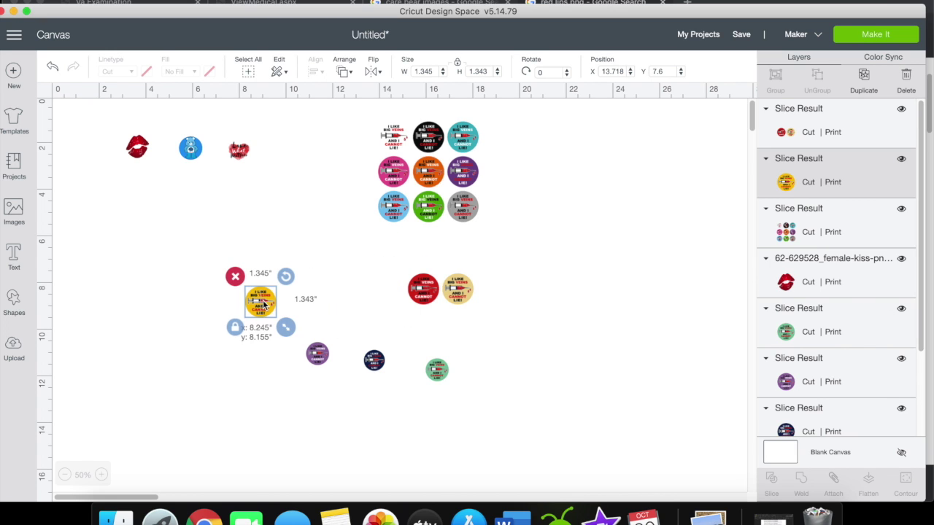
Try to slice the red and beige cap pair with a square enlarged to 3.75 inches covering both caps.
click(414, 290)
click(17, 312)
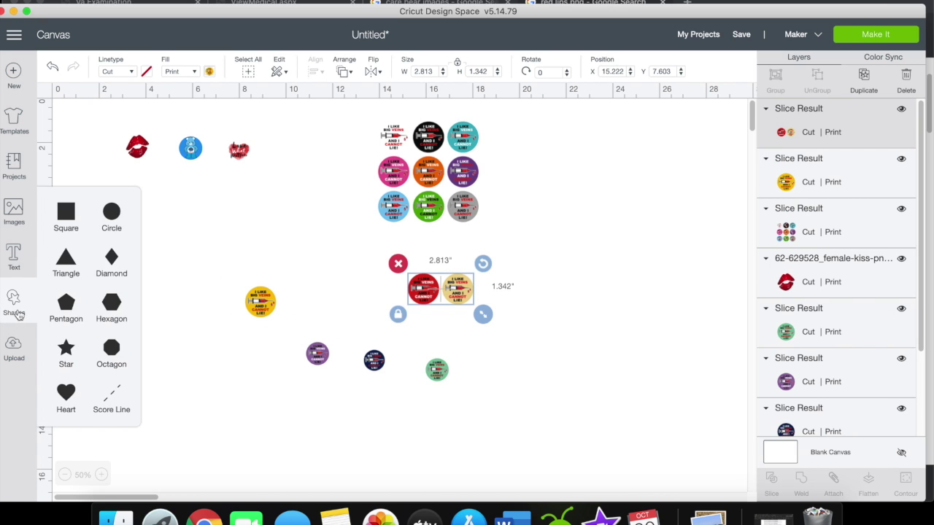
click(66, 215)
drag(213, 244, 440, 299)
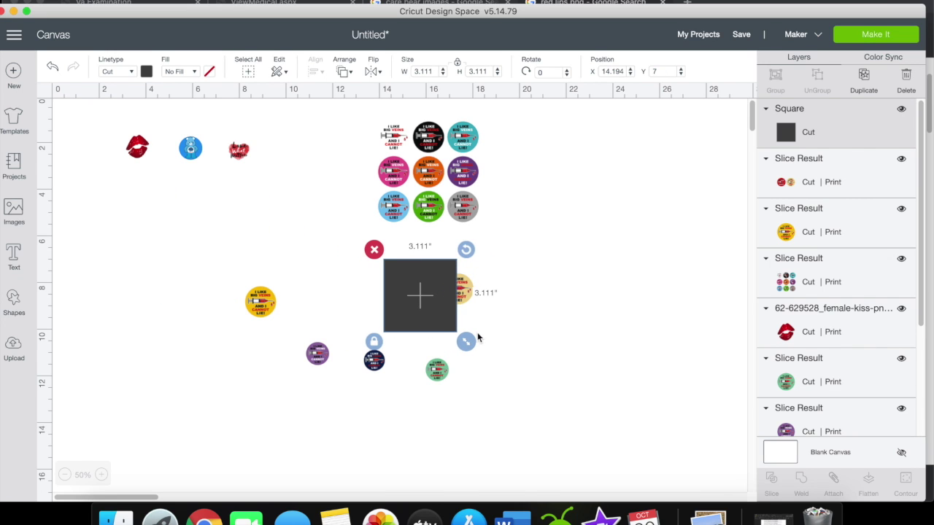
mouse_move(472, 340)
mouse_down()
mouse_move(487, 364)
mouse_move(481, 356)
mouse_up()
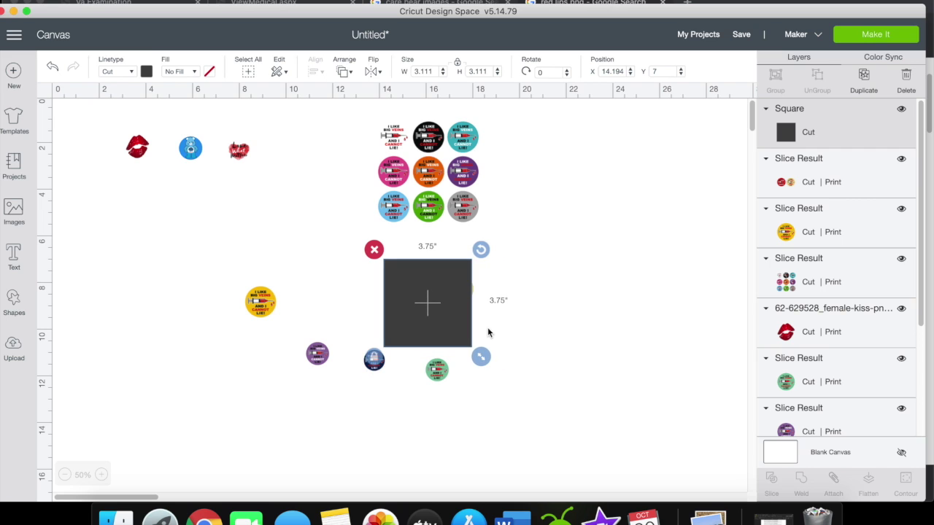
drag(452, 313, 461, 309)
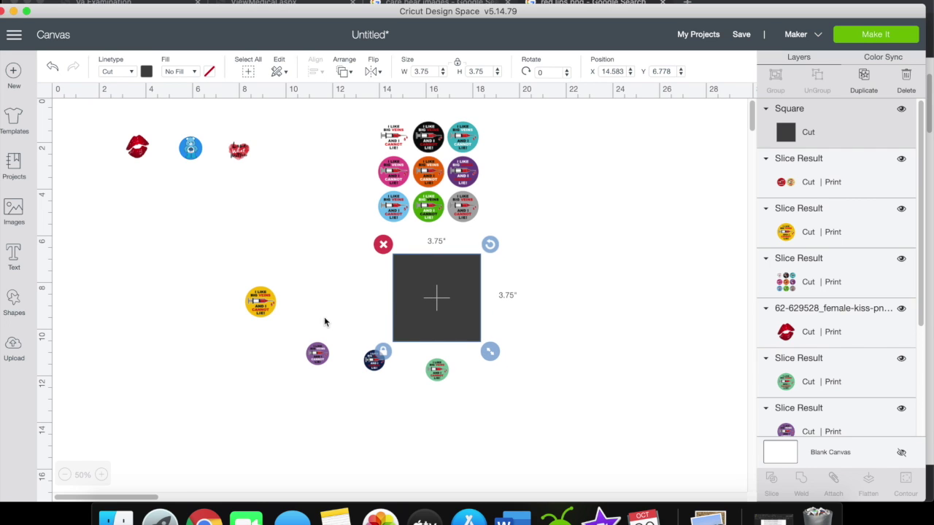
click(554, 285)
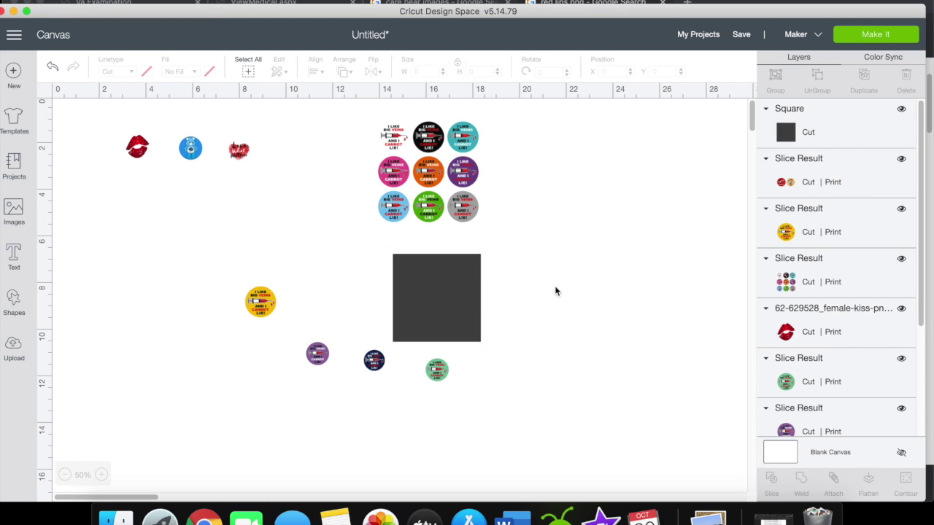
drag(392, 233, 493, 335)
click(772, 481)
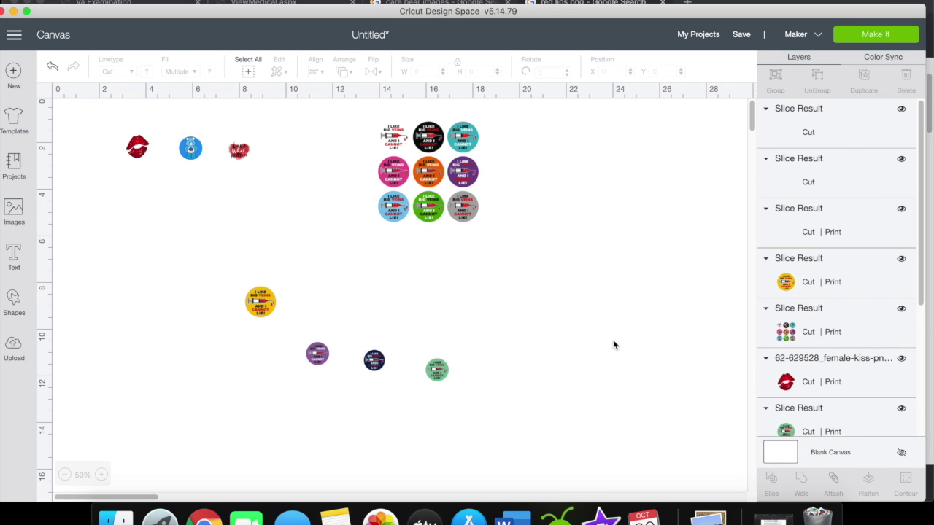
Delete the black circles and cut-out square covering the red and beige cap pair.
click(431, 289)
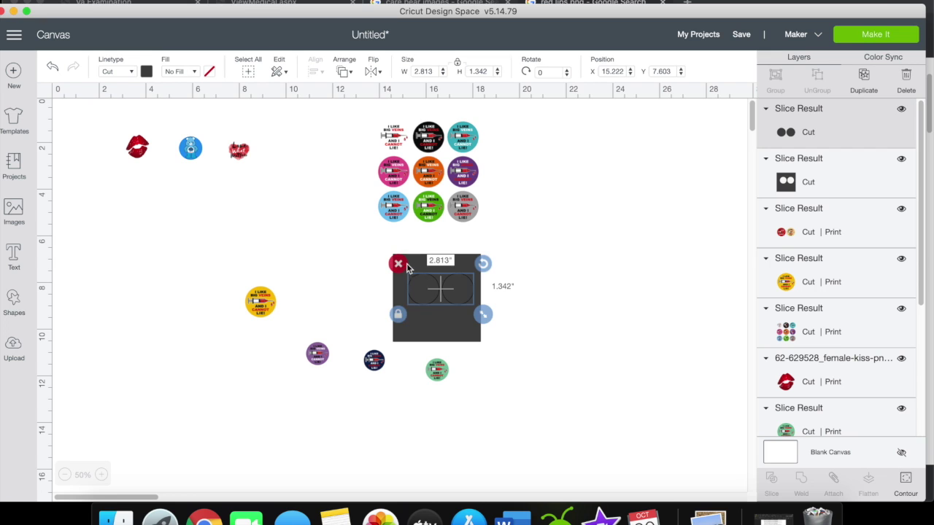
click(399, 264)
click(413, 264)
click(381, 243)
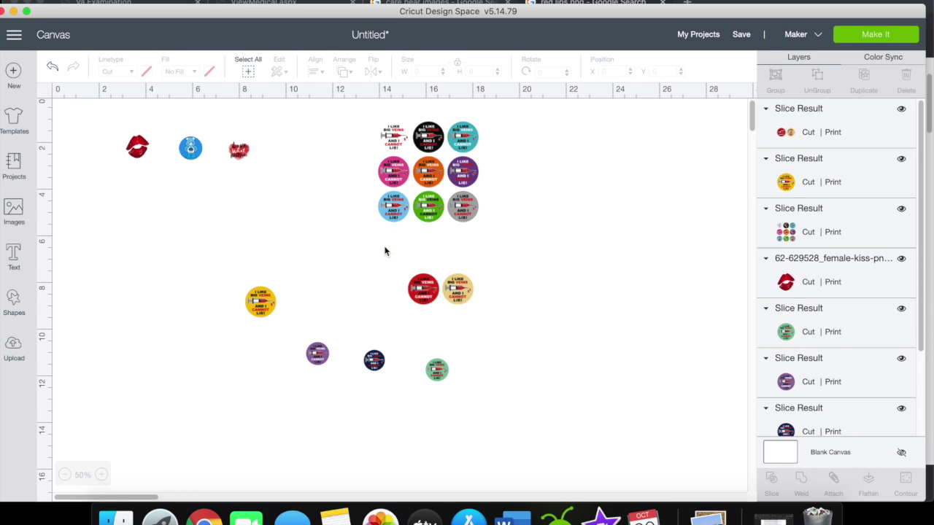
Shift the red and beige pair slightly left and slice it with a 3.111-inch square placed over the red cap only.
drag(416, 290, 366, 289)
key(super+z)
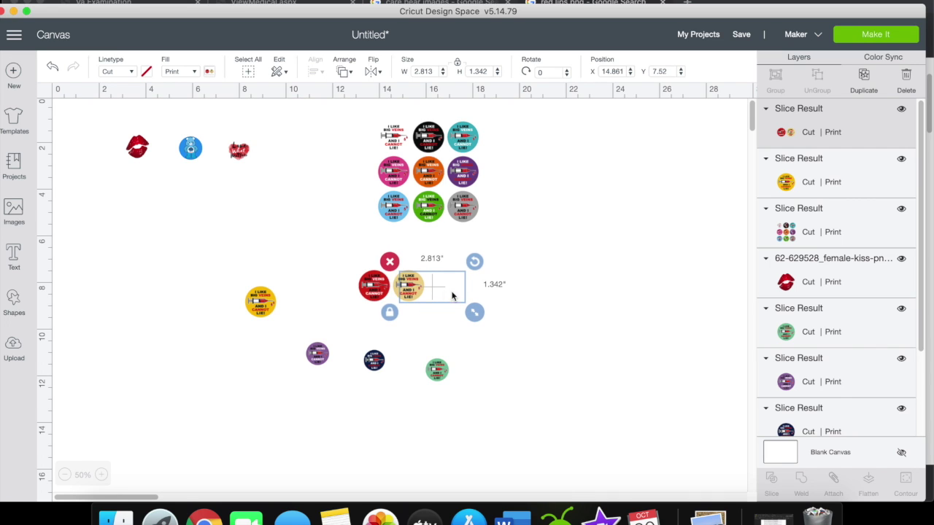
click(372, 287)
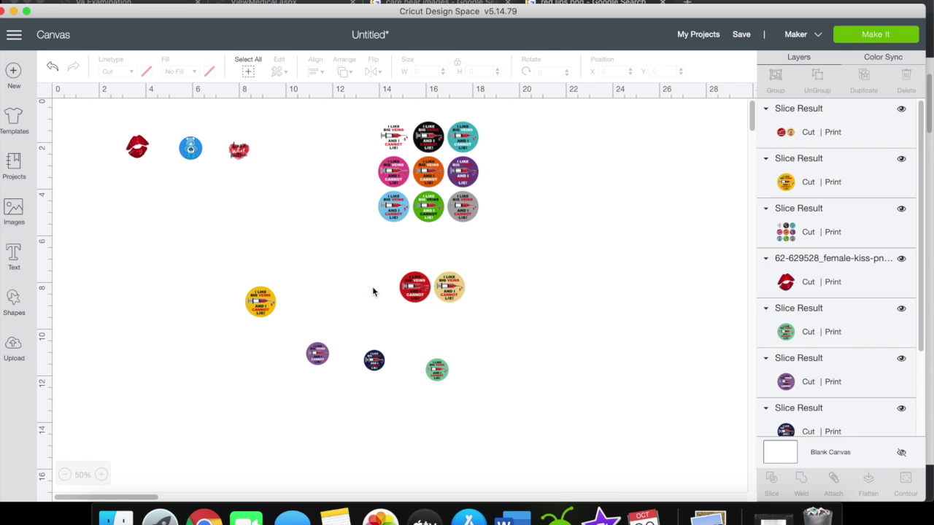
click(18, 301)
click(61, 220)
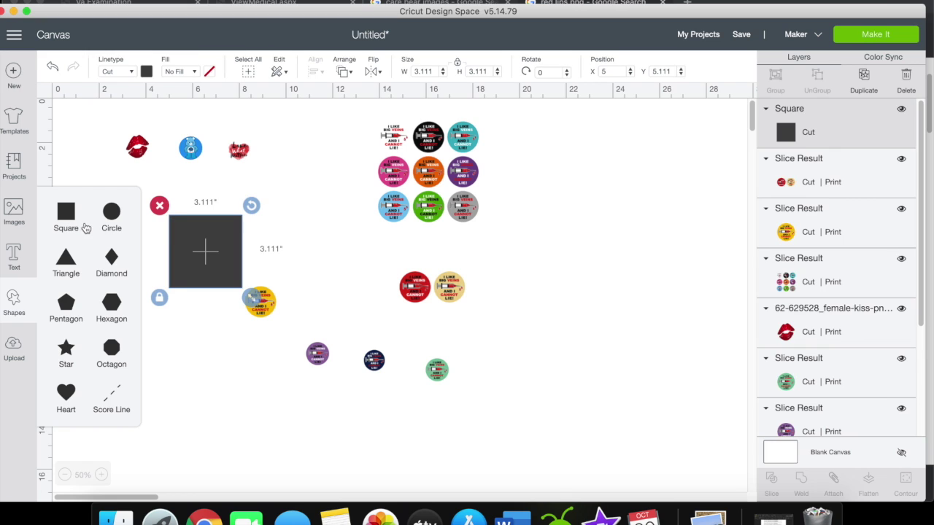
drag(208, 248, 398, 288)
click(574, 277)
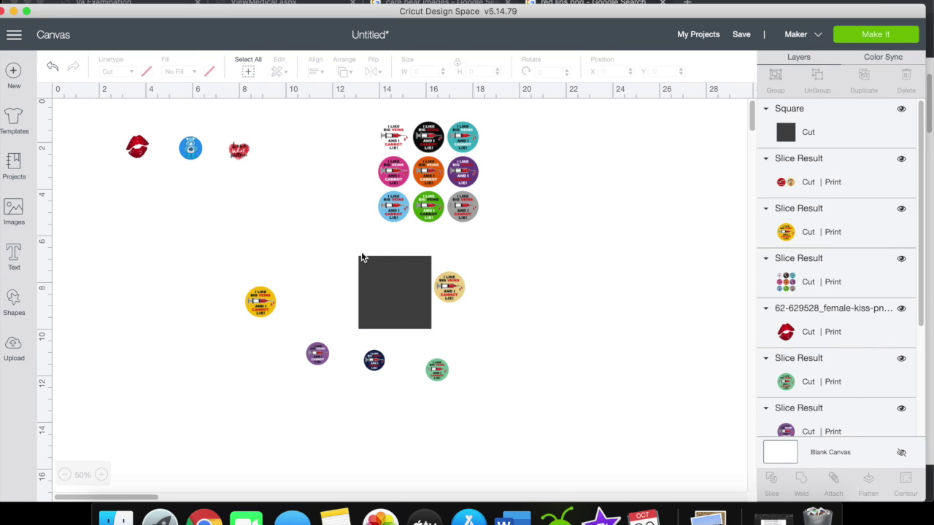
drag(346, 243, 483, 334)
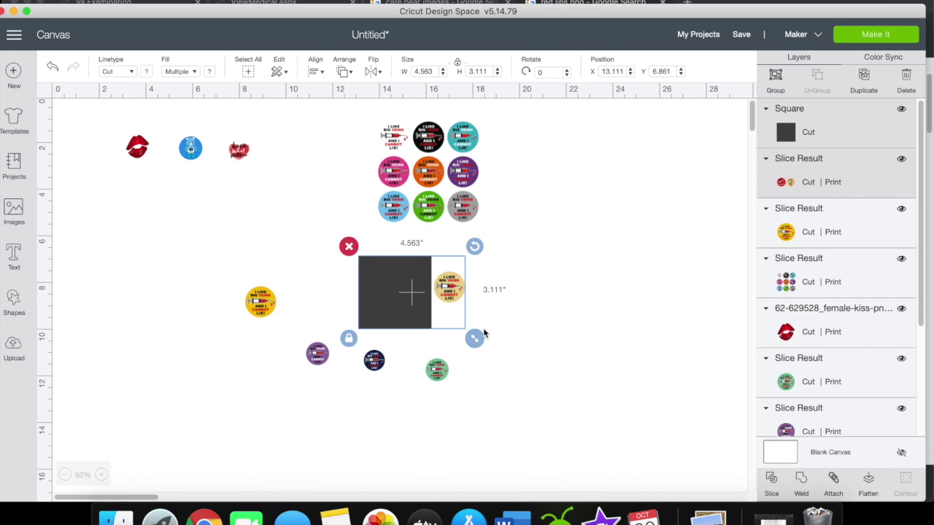
click(772, 475)
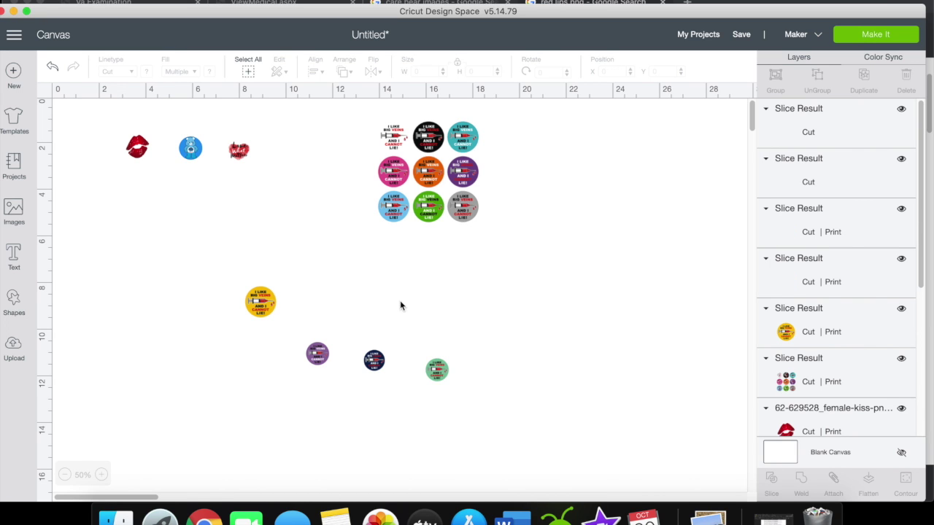
Delete the black slice leftovers around the red cap, and move the separated red and beige caps apart.
click(400, 302)
click(387, 261)
click(378, 270)
click(349, 247)
click(415, 300)
drag(416, 299, 388, 288)
click(465, 291)
drag(458, 288, 528, 279)
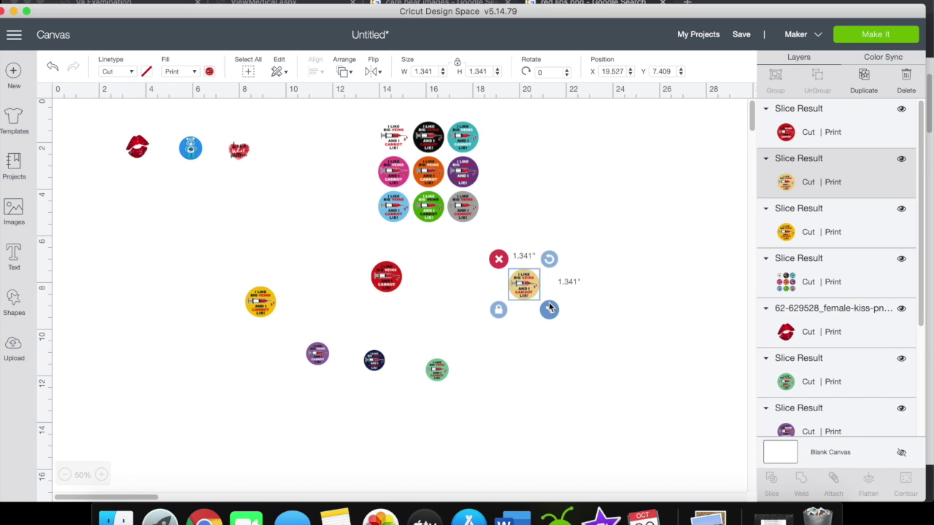
Resize the beige cap to exactly 1 by 1 inch with its proportions unlocked.
drag(550, 309, 542, 306)
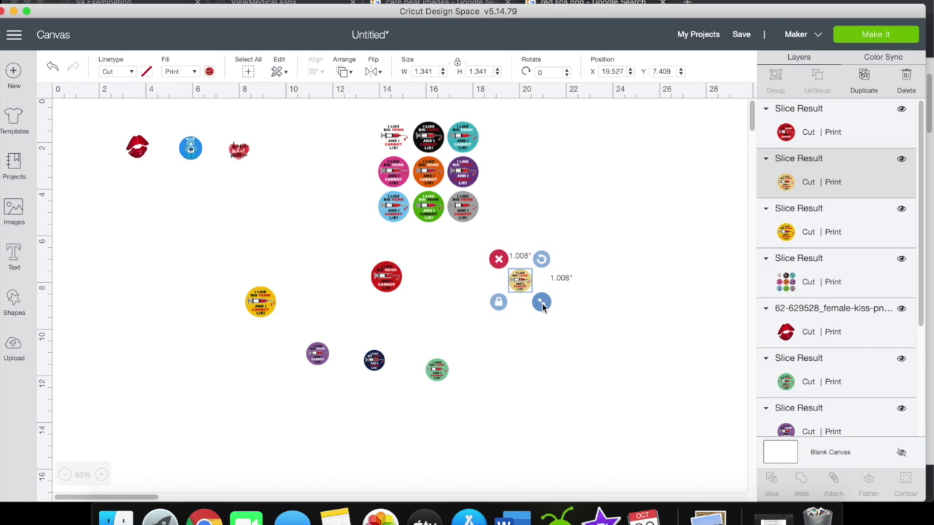
drag(542, 307, 542, 306)
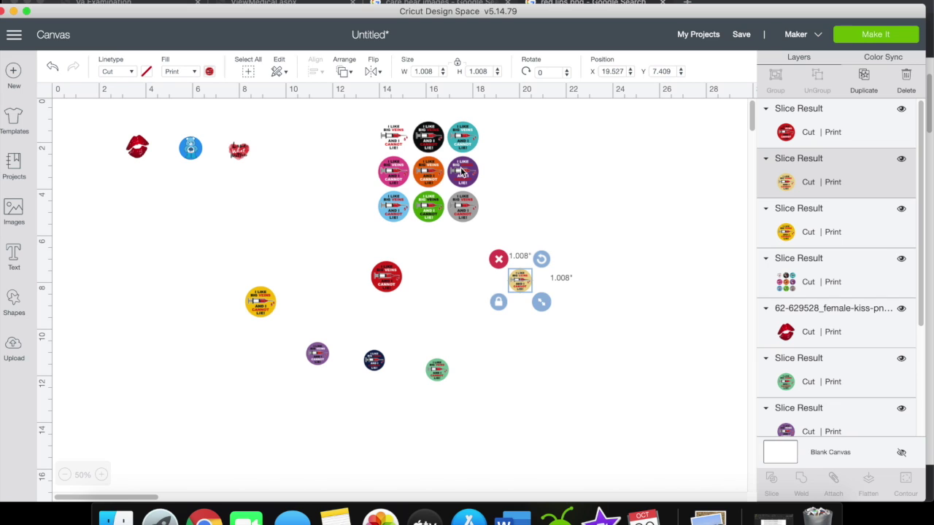
click(457, 63)
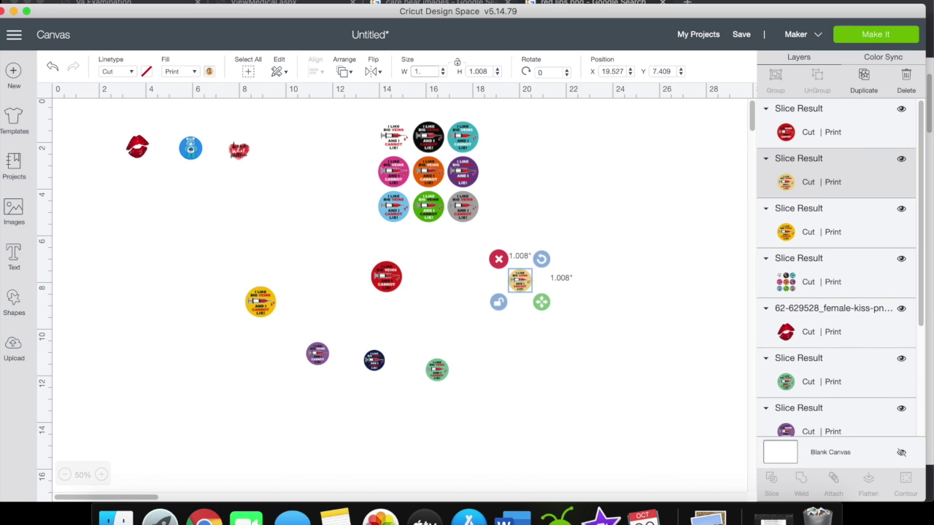
click(490, 69)
click(527, 189)
click(521, 277)
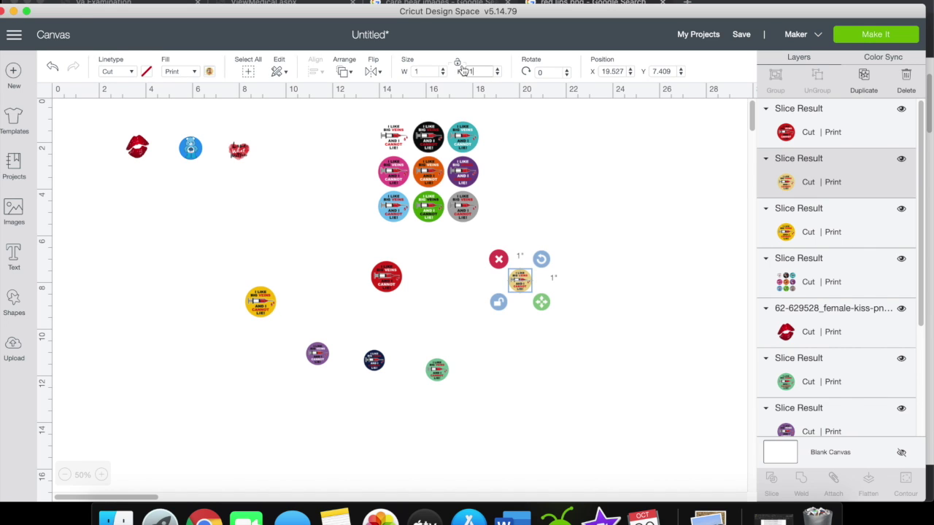
click(546, 202)
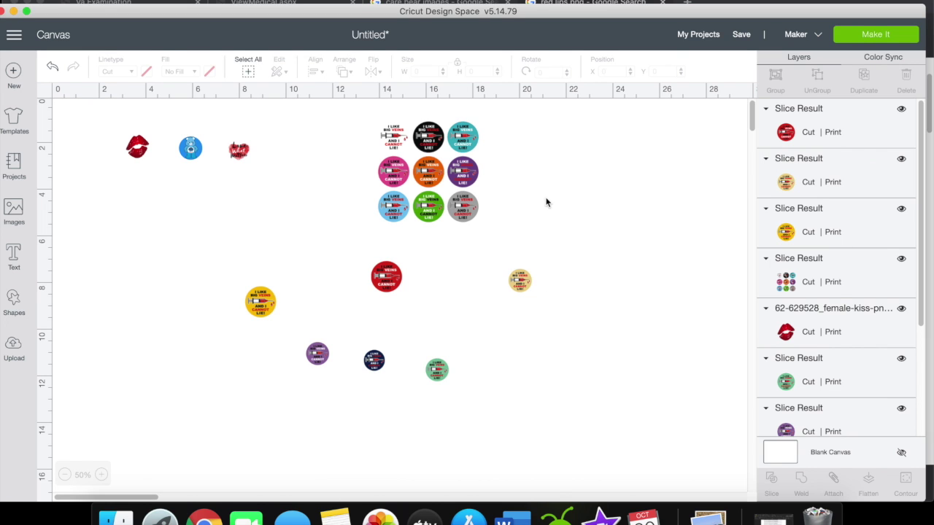
Hide the remaining nine-cap sheet from the canvas and select the red cap.
click(388, 277)
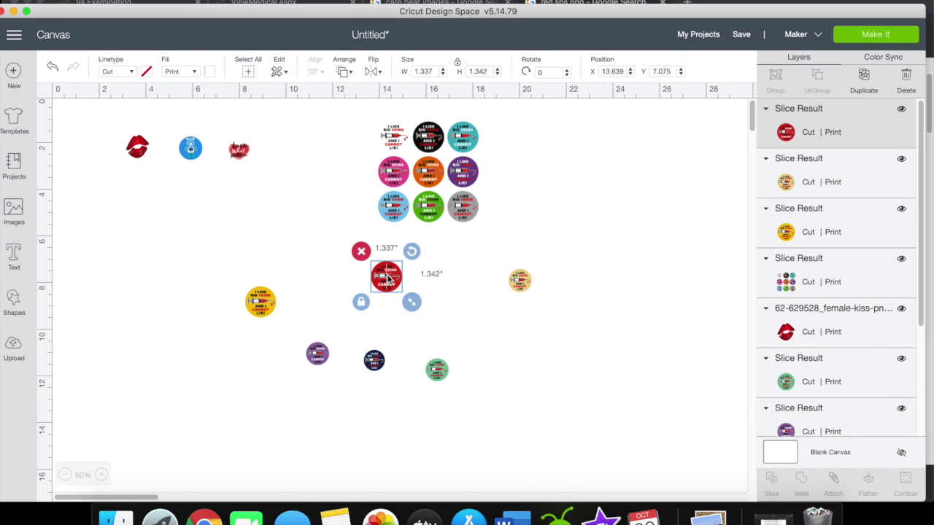
click(512, 345)
click(422, 215)
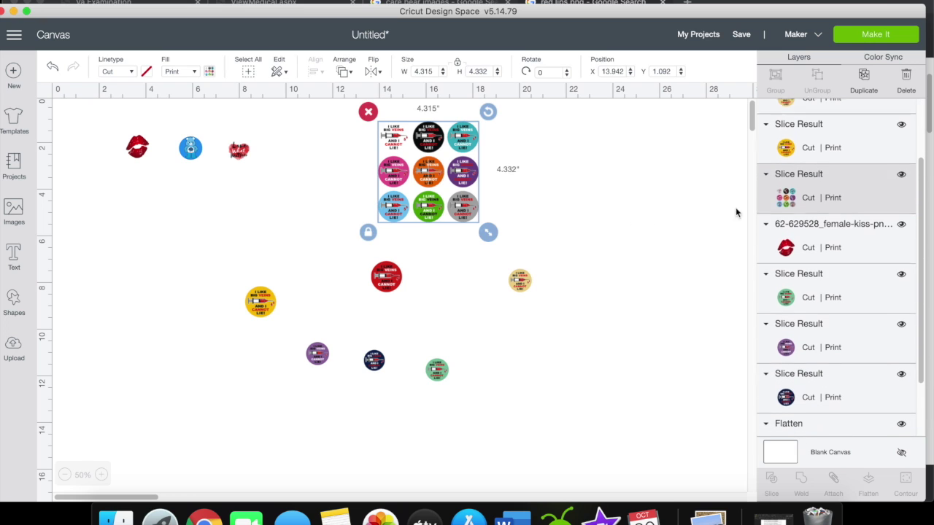
click(901, 175)
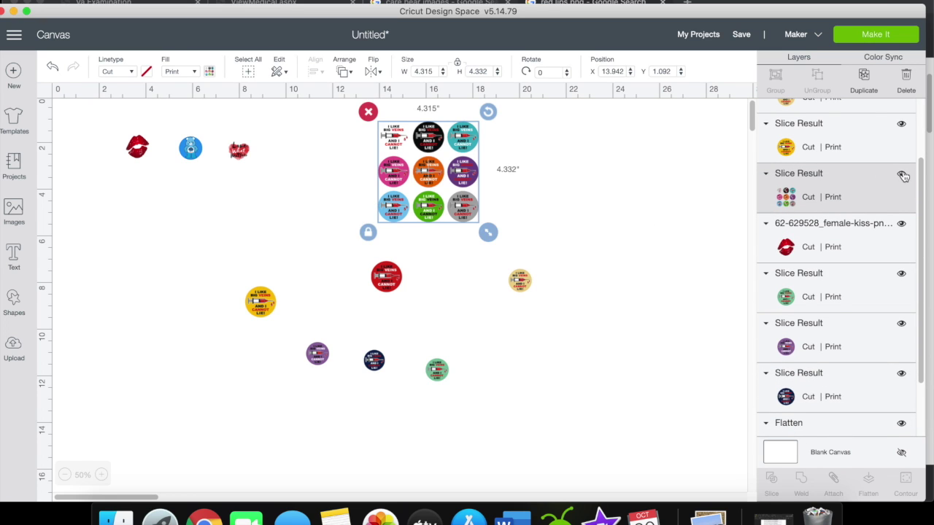
click(385, 278)
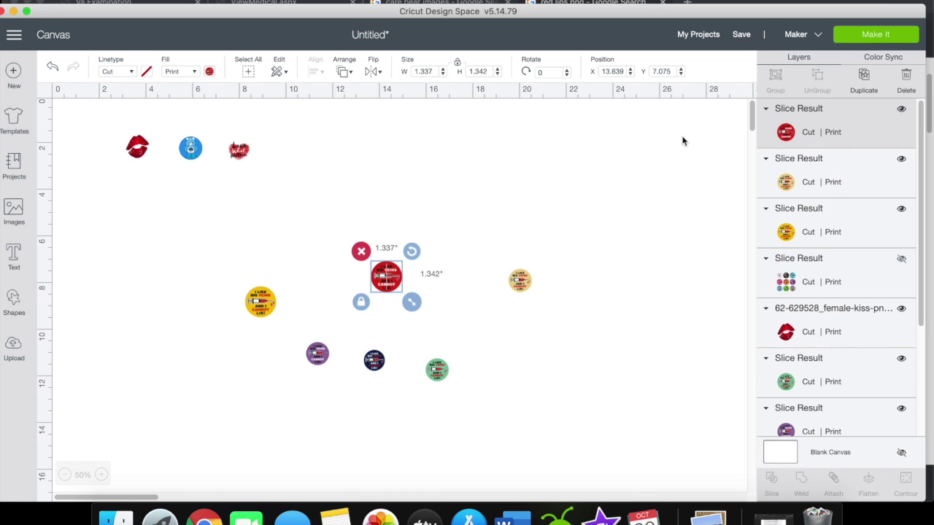
Move the blue bear cap right and down, the red heart logo slightly left and down, and the red lips further down.
drag(194, 150, 297, 171)
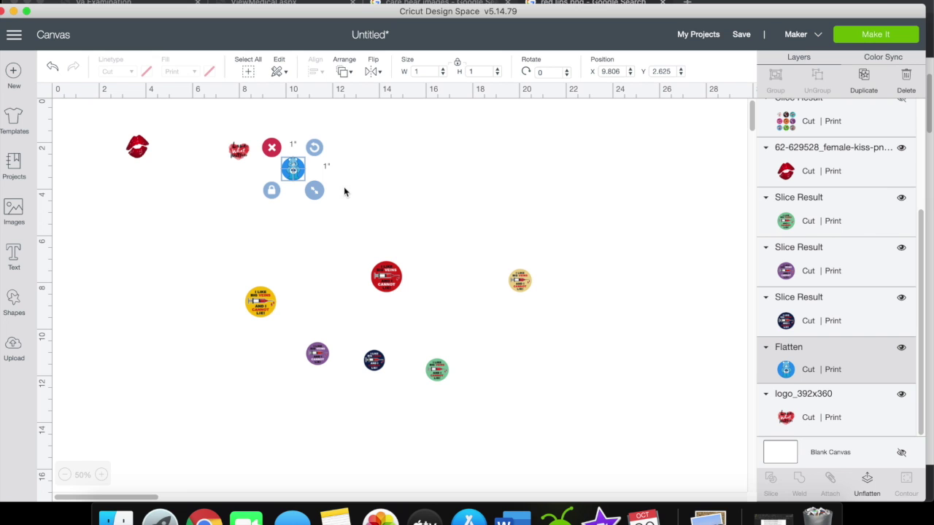
click(400, 280)
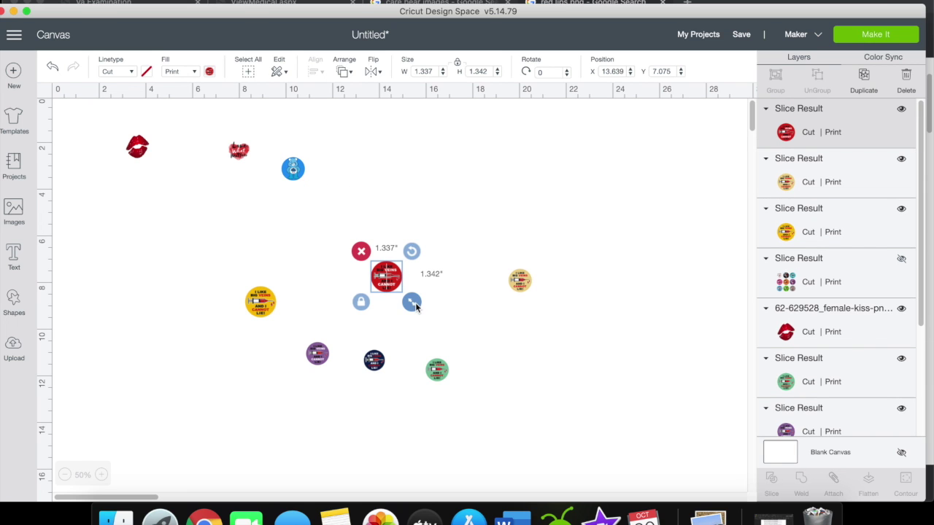
drag(238, 154, 225, 175)
drag(143, 155, 144, 208)
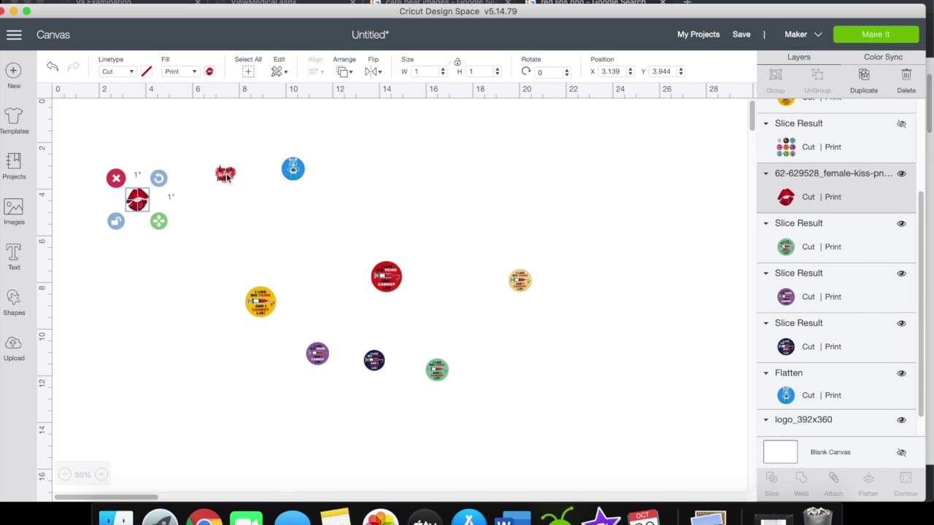
Enlarge the red heart logo to about 0.97 by 0.85 inches and move it closer to the lips.
click(226, 176)
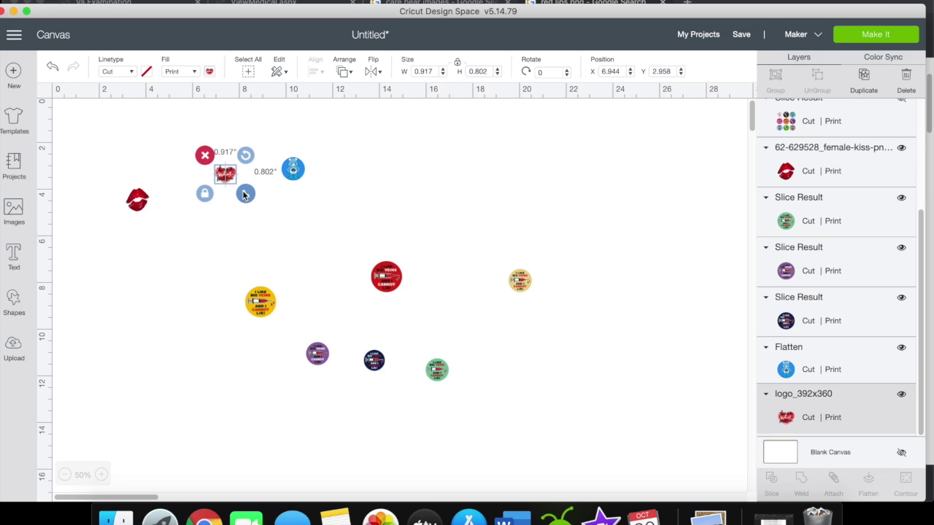
drag(245, 194, 246, 196)
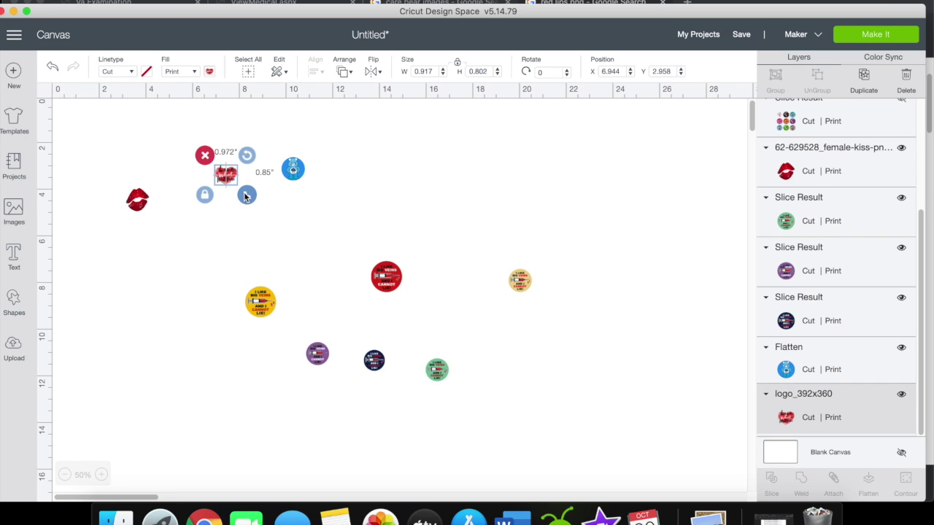
drag(245, 195, 205, 184)
click(335, 230)
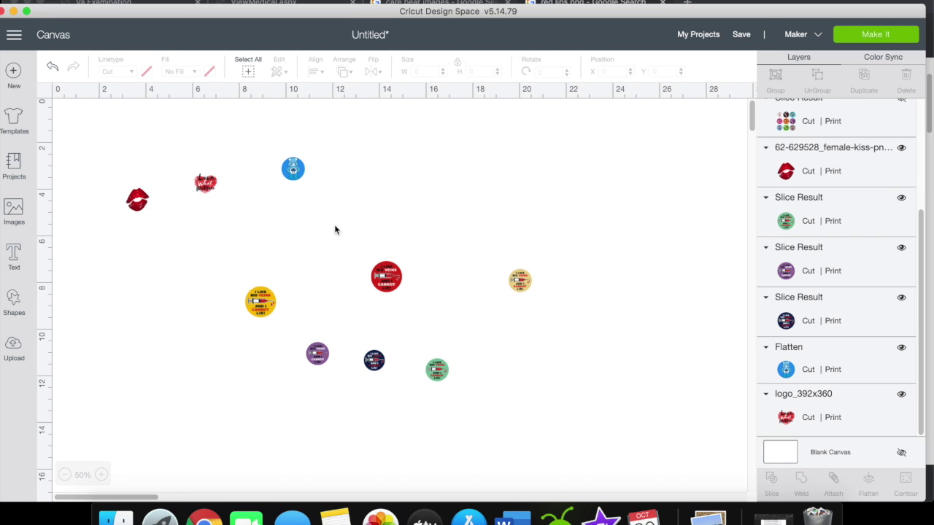